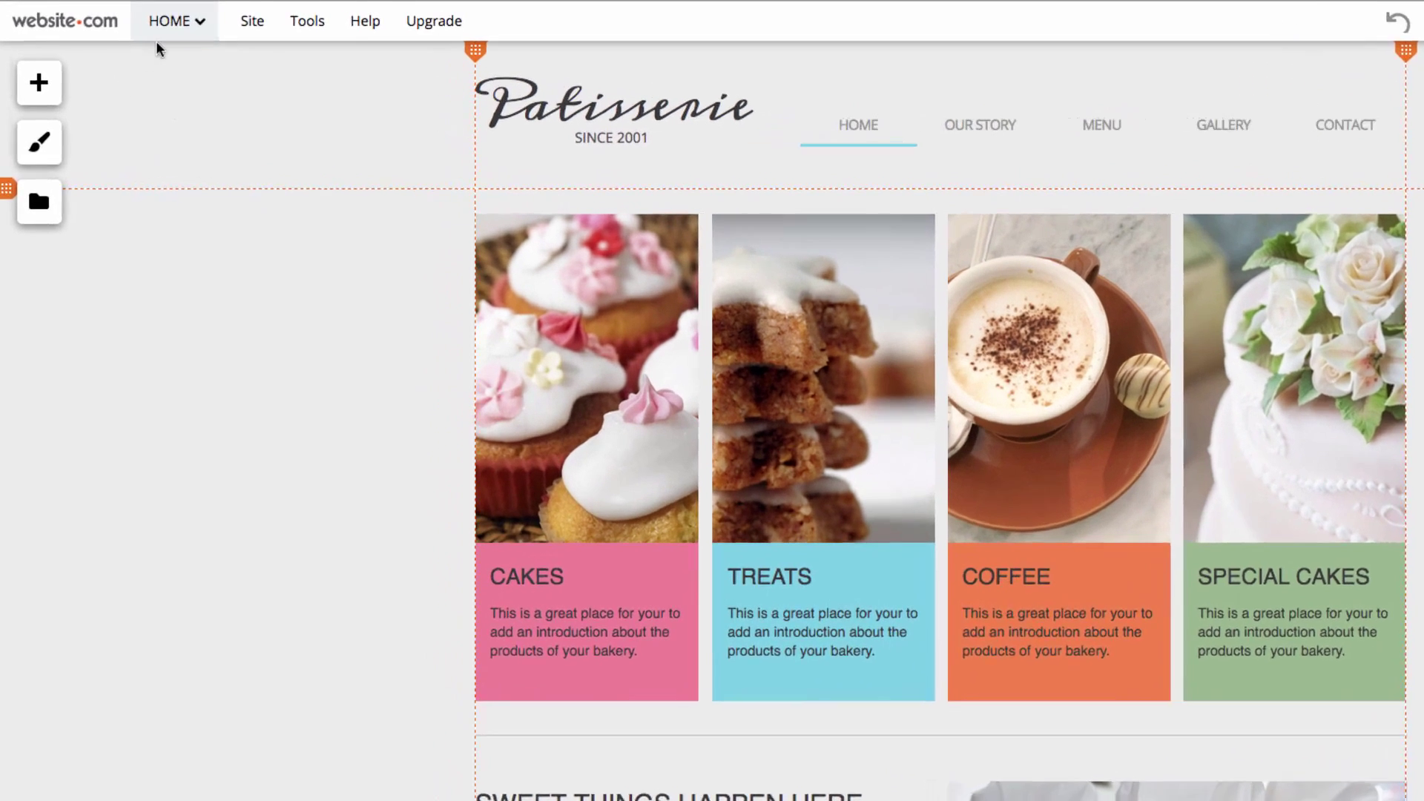
# Step: Switch the editor from the HOME page to the Patisserie site's MENU page
pyautogui.click(162, 30)
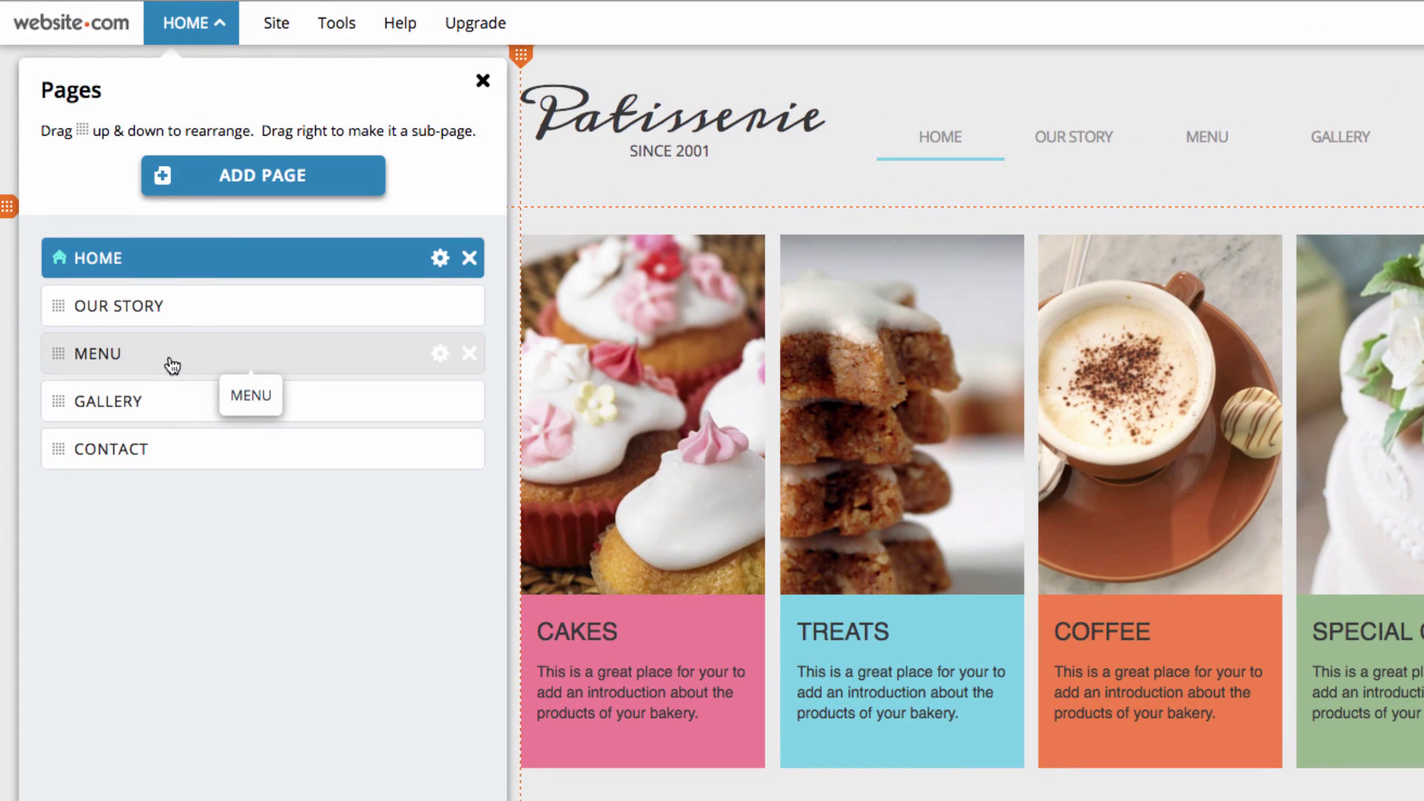
pyautogui.click(171, 363)
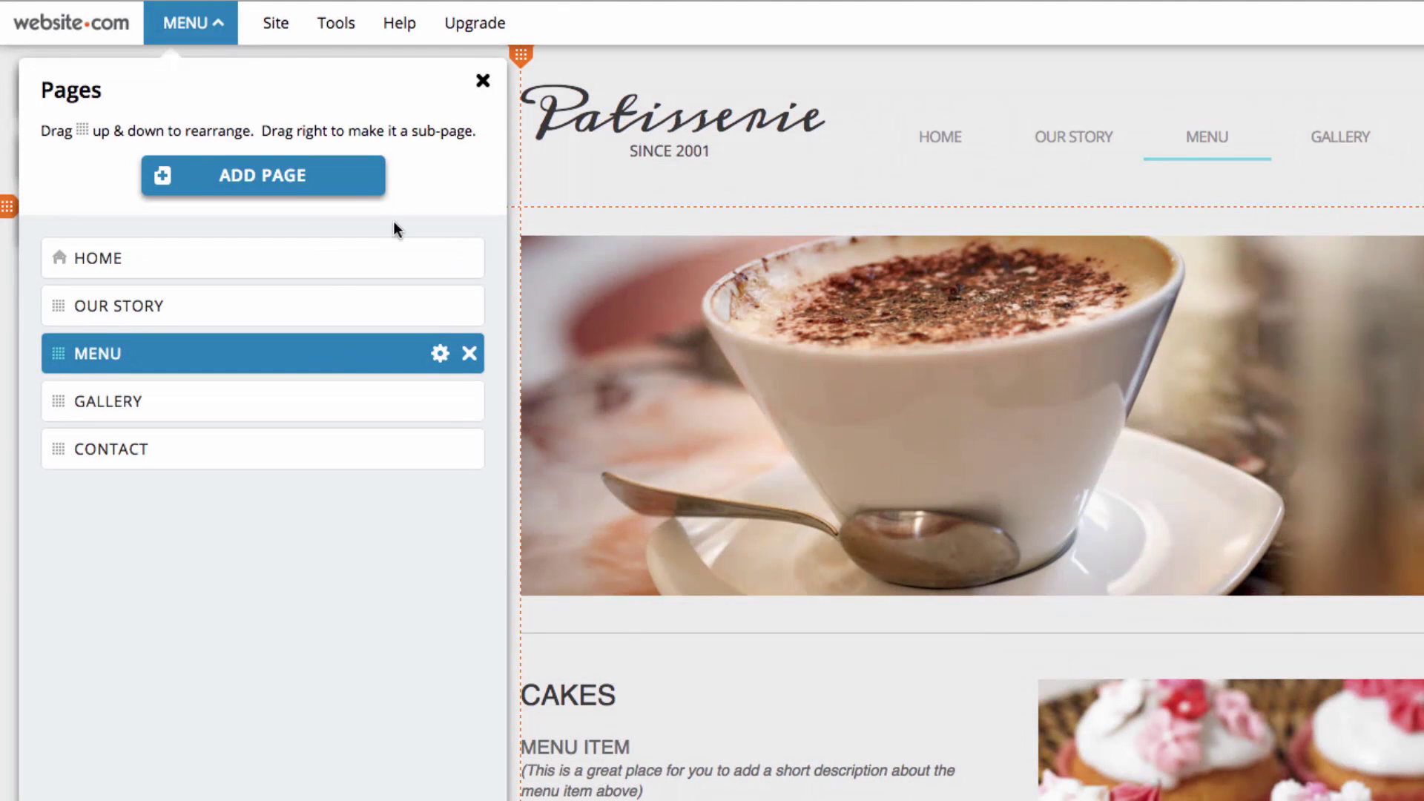
pyautogui.click(483, 82)
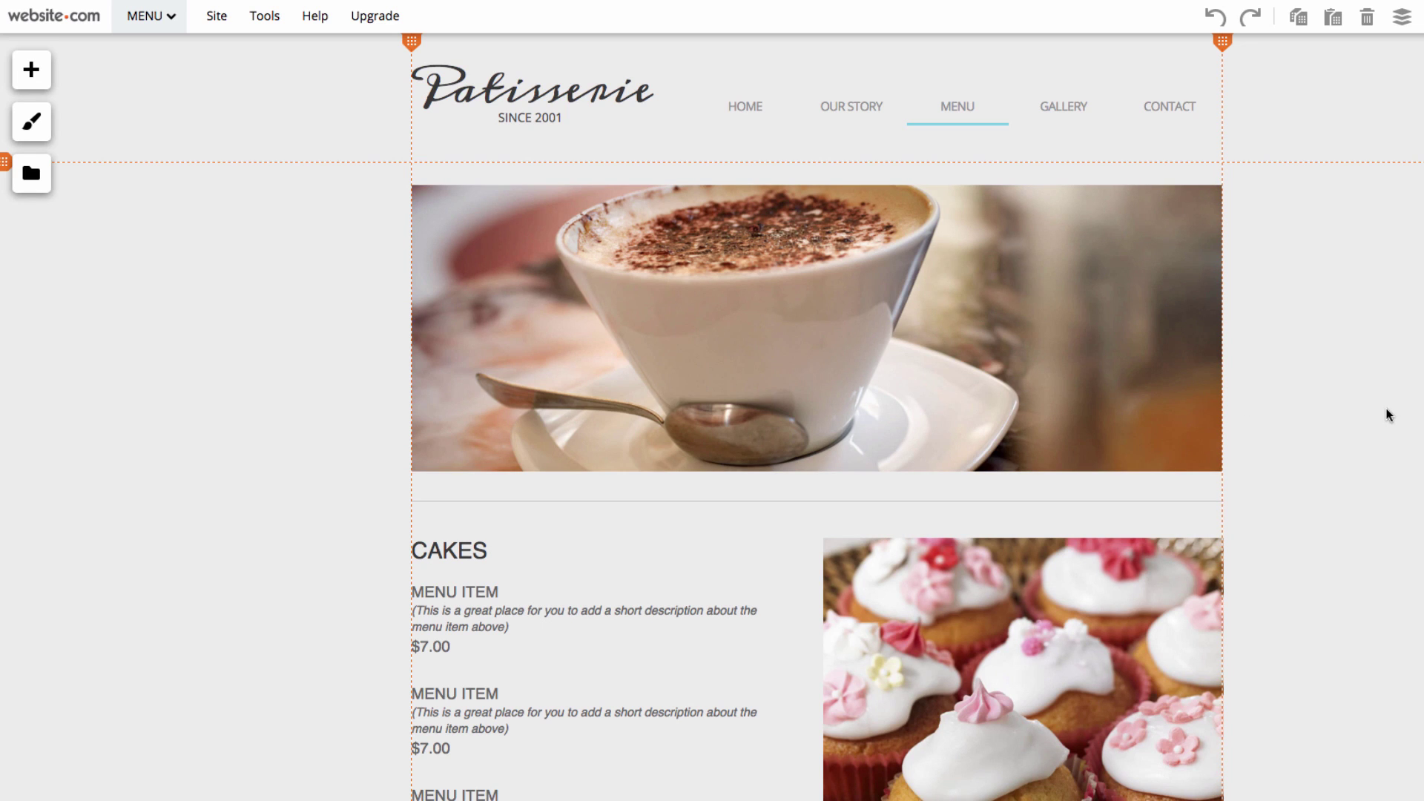
# Step: Delete the wide coffee-cup banner photo above CAKES on the Menu page
pyautogui.click(718, 327)
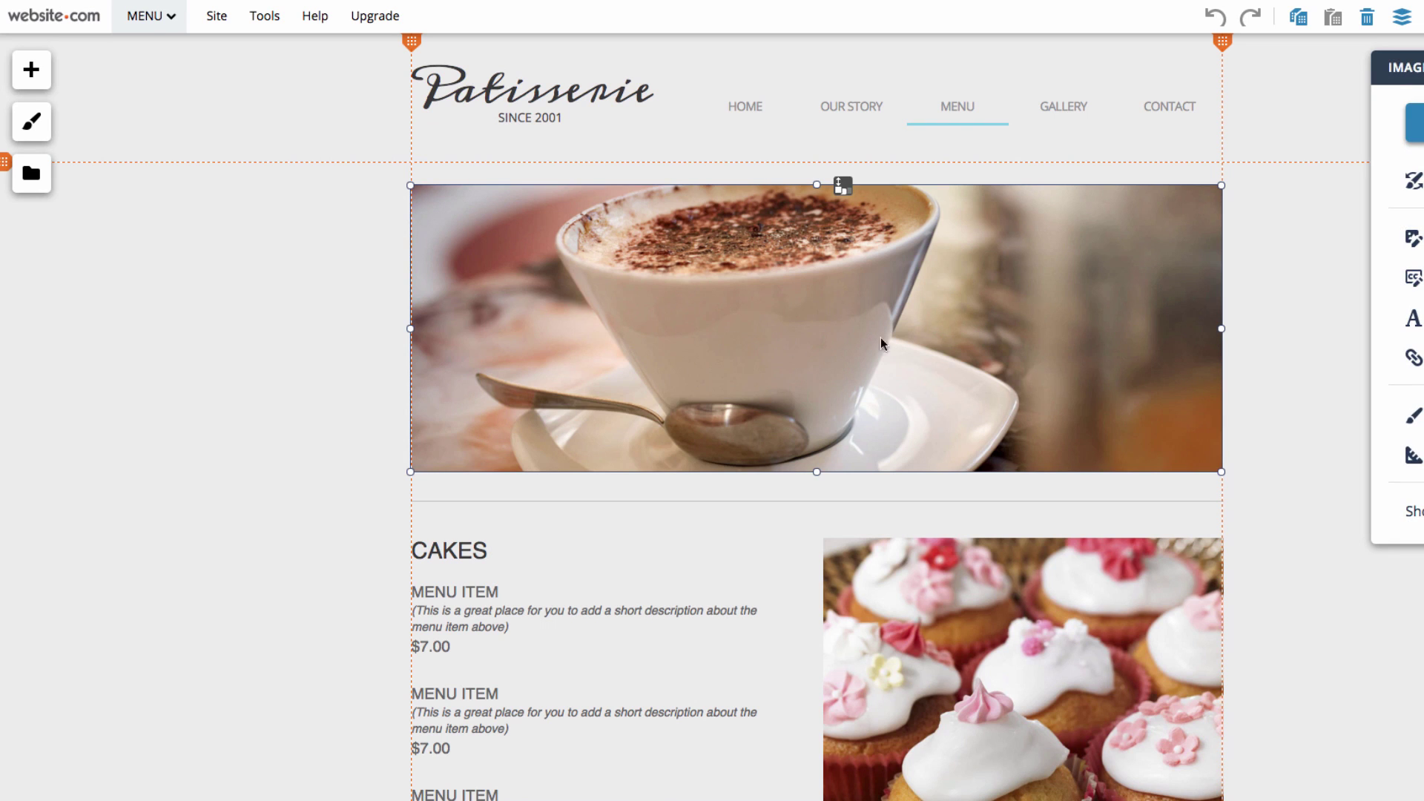
pyautogui.click(1368, 28)
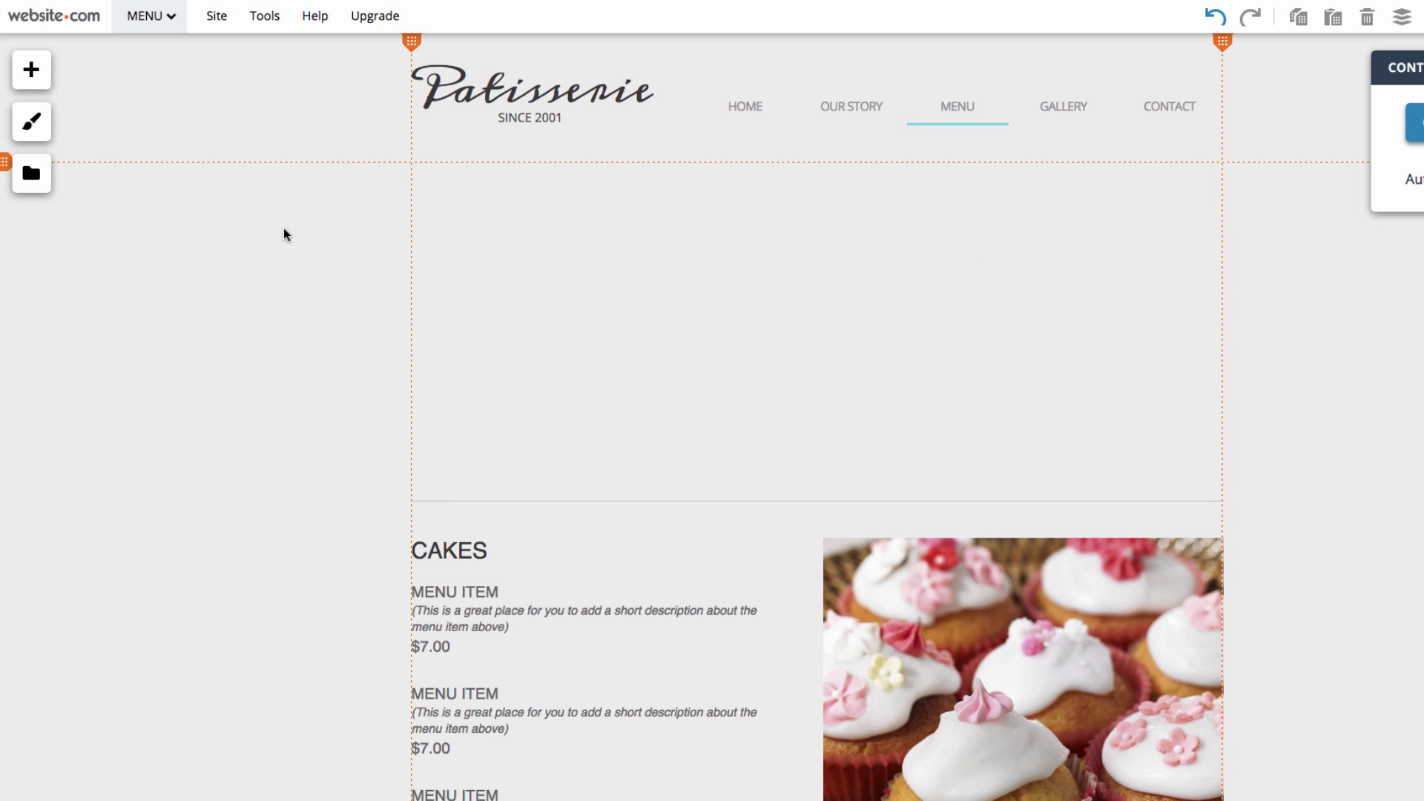
# Step: Choose a Slideshow layout from the Gallery elements to add to the page
pyautogui.click(41, 77)
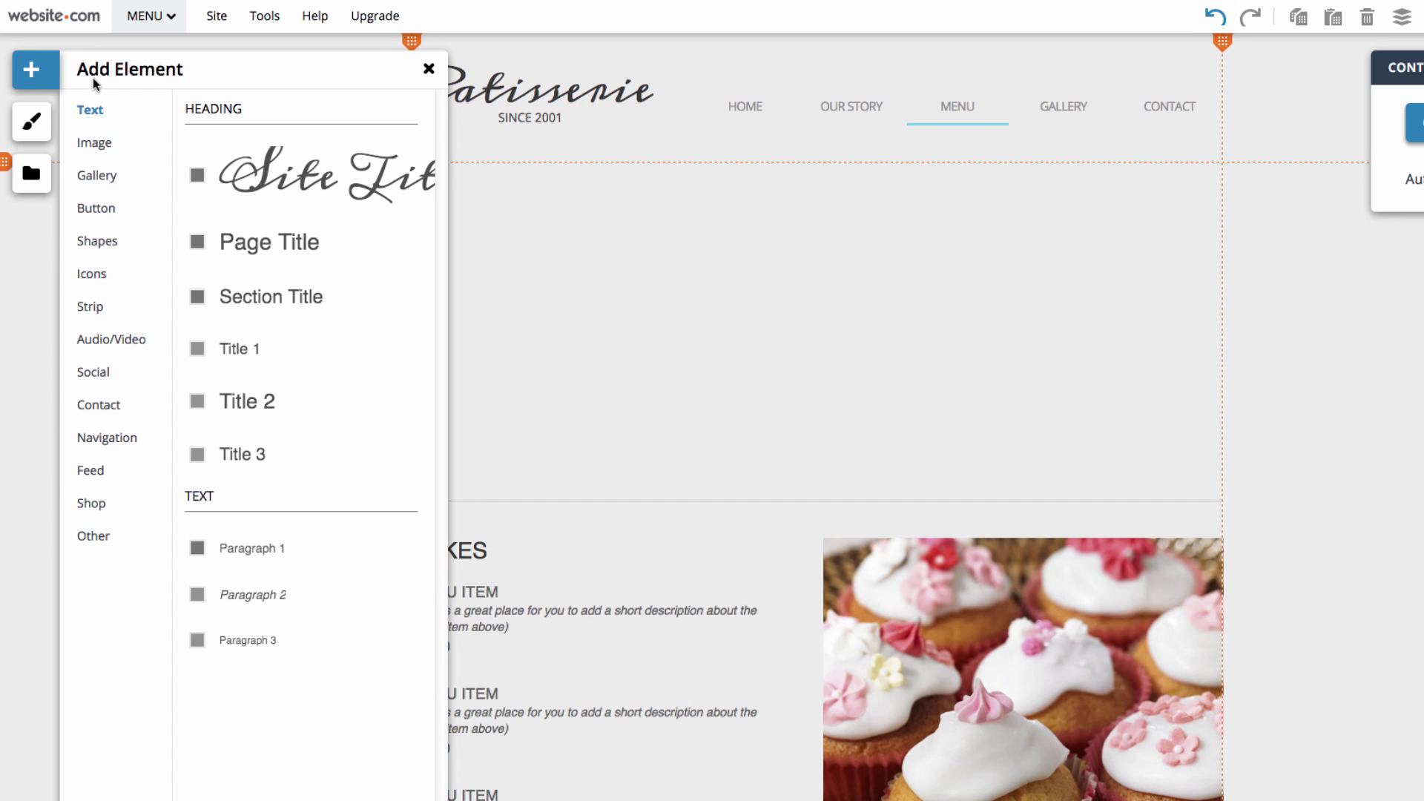
pyautogui.click(104, 177)
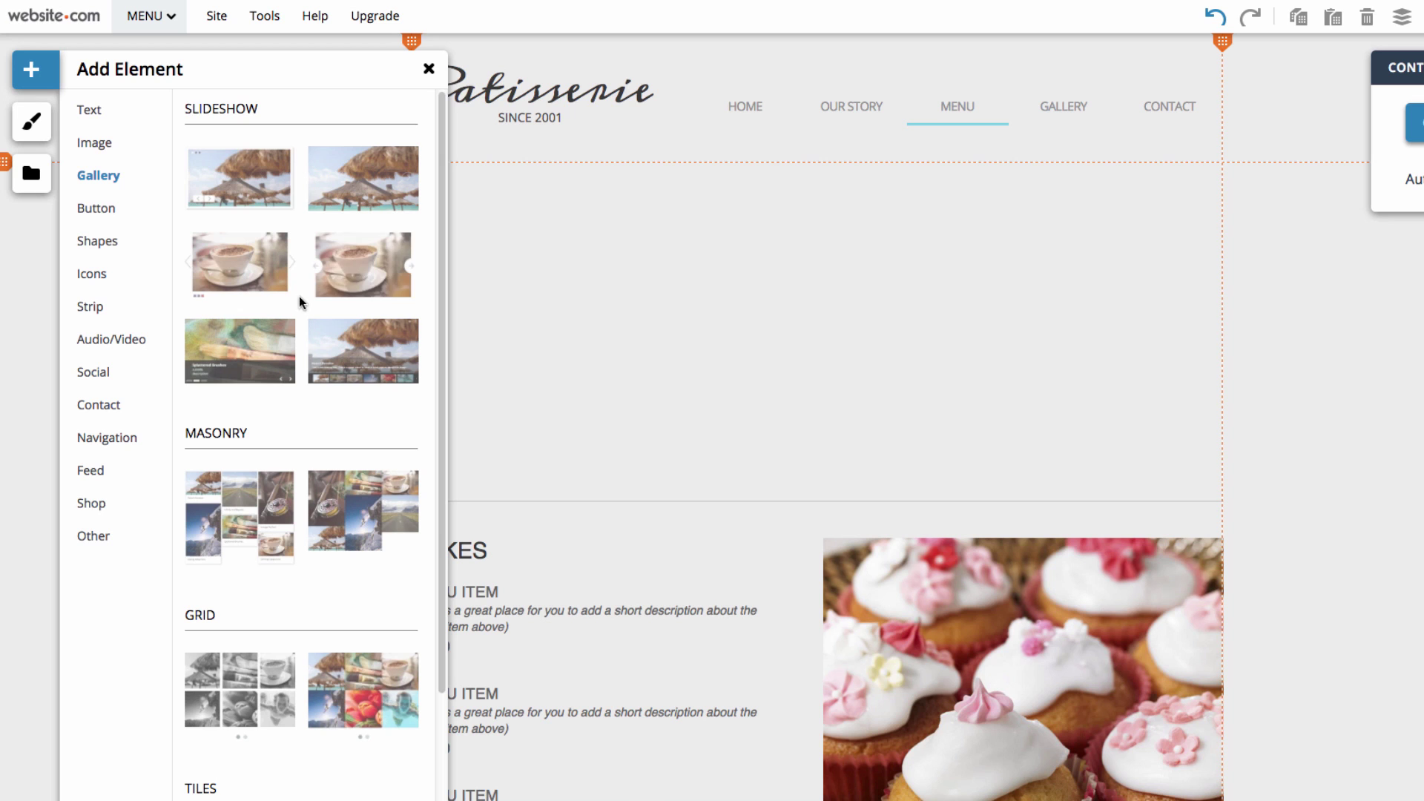
pyautogui.click(357, 276)
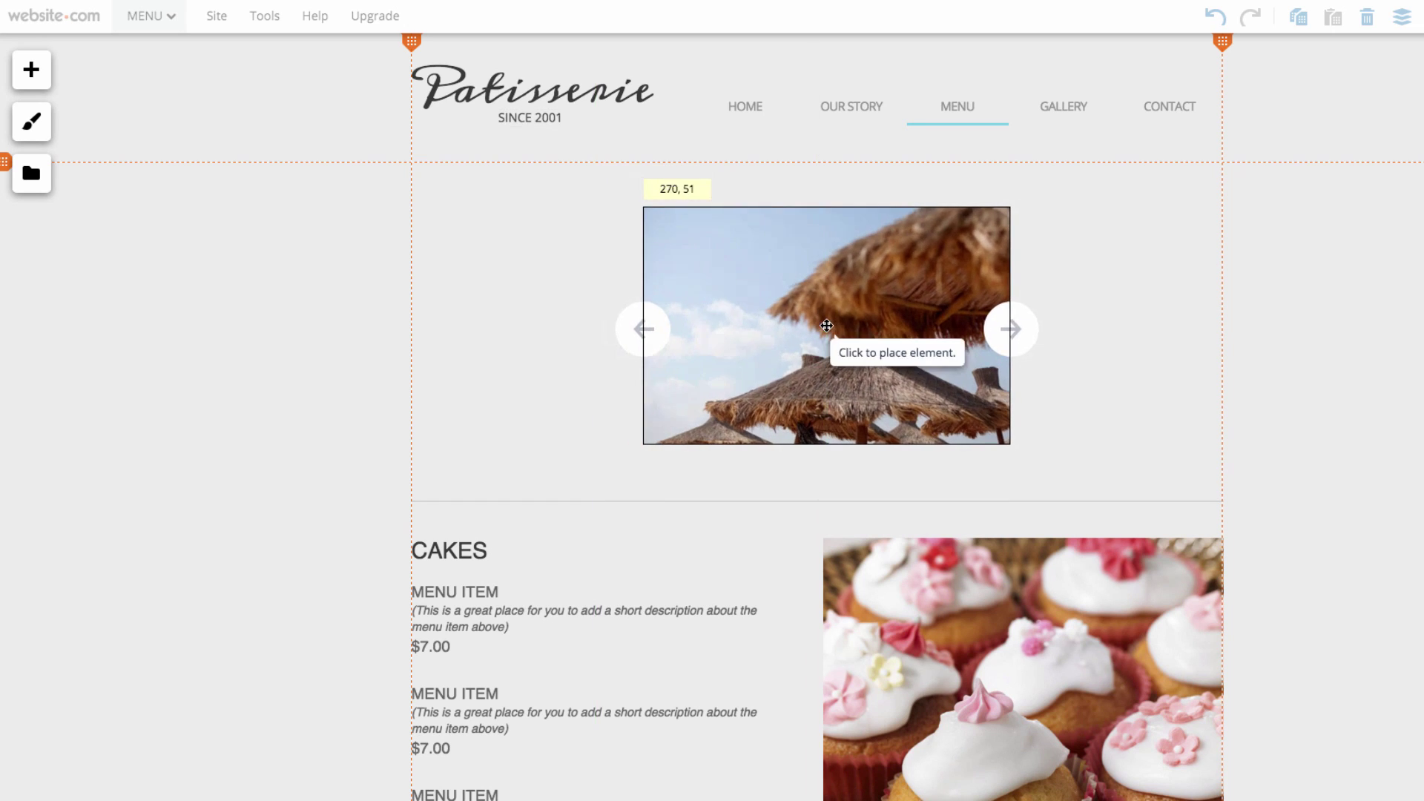
# Step: Place the slideshow above CAKES and stretch its edges to nearly full page width
pyautogui.click(812, 324)
pyautogui.moveTo(817, 205); pyautogui.dragTo(817, 172)
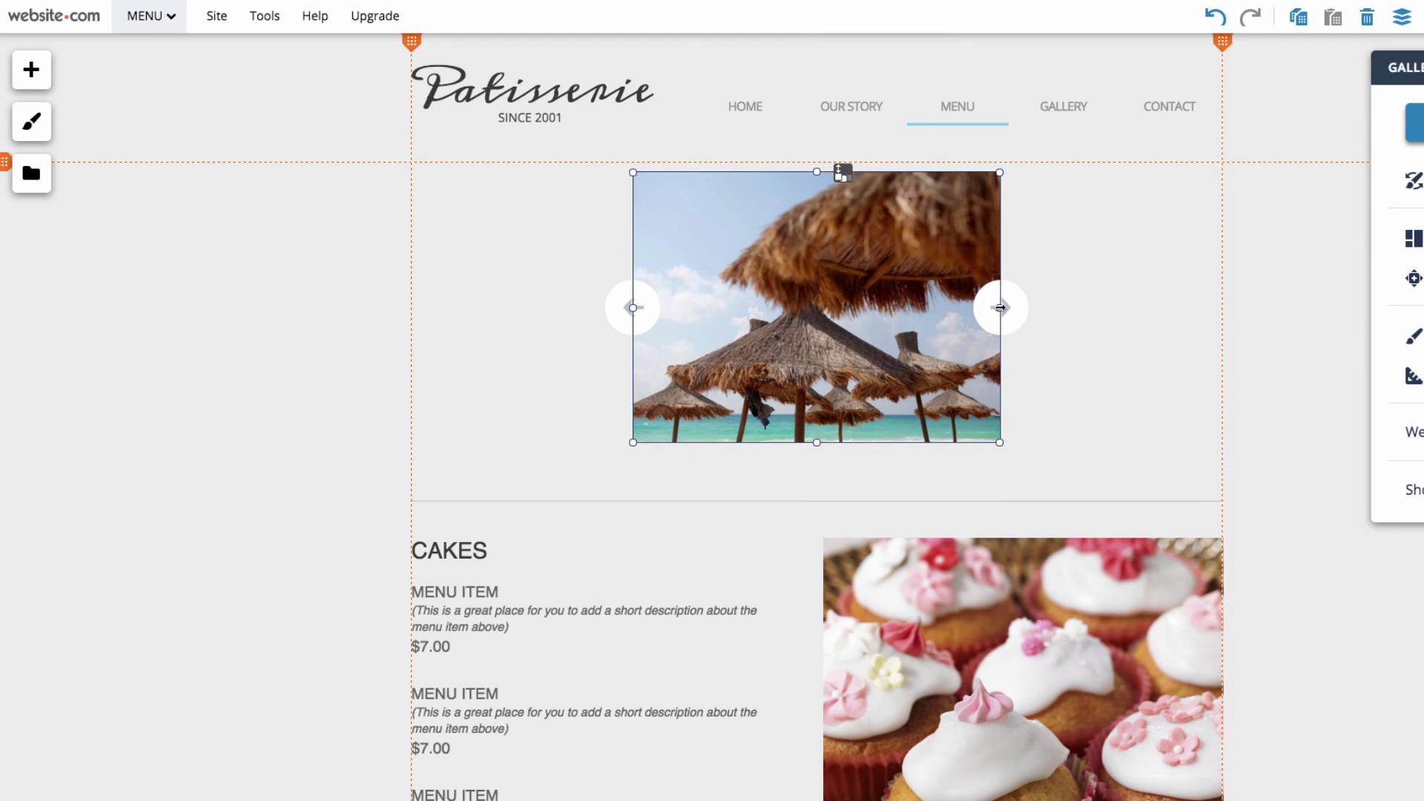
pyautogui.moveTo(1000, 307); pyautogui.dragTo(1143, 307)
pyautogui.moveTo(632, 307); pyautogui.dragTo(453, 319)
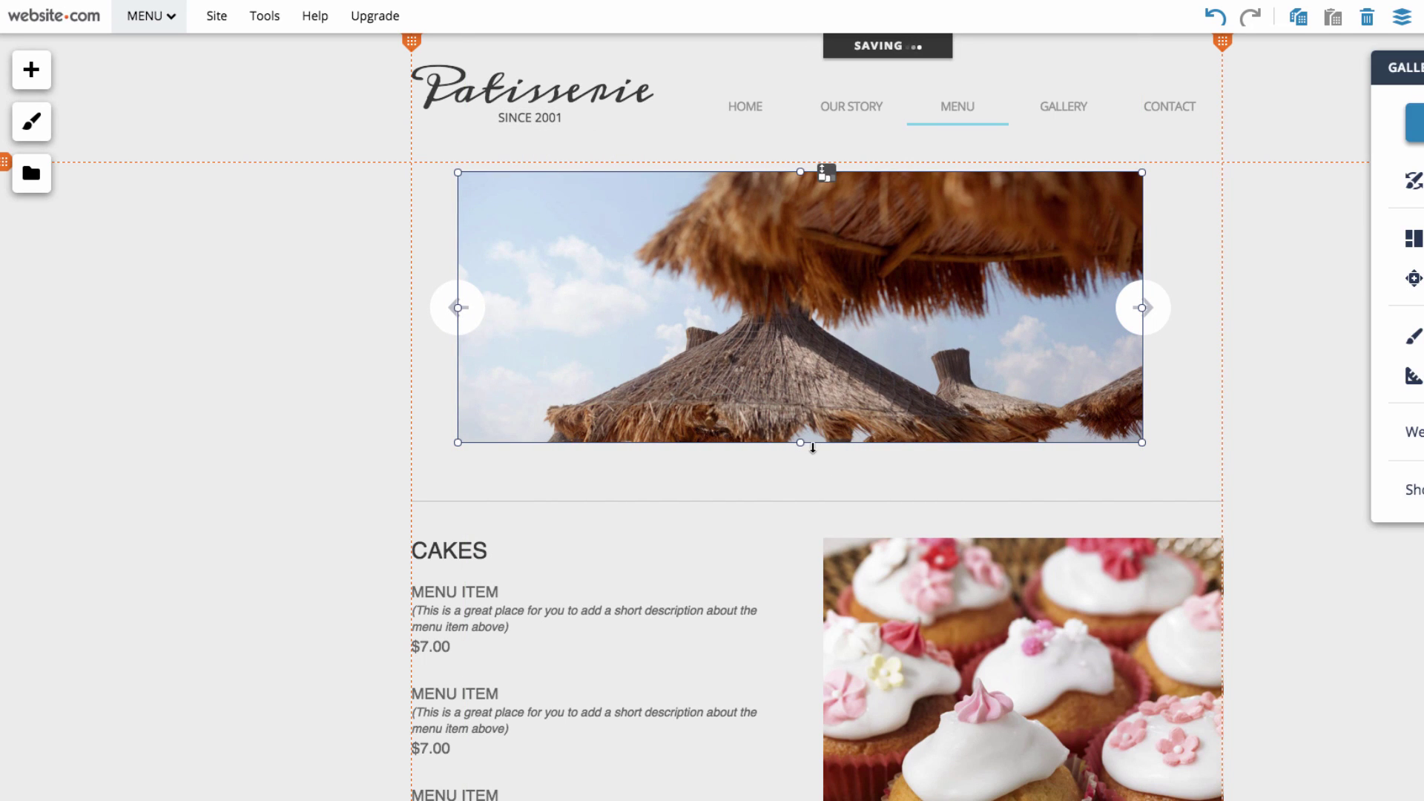
pyautogui.moveTo(801, 443); pyautogui.dragTo(798, 454)
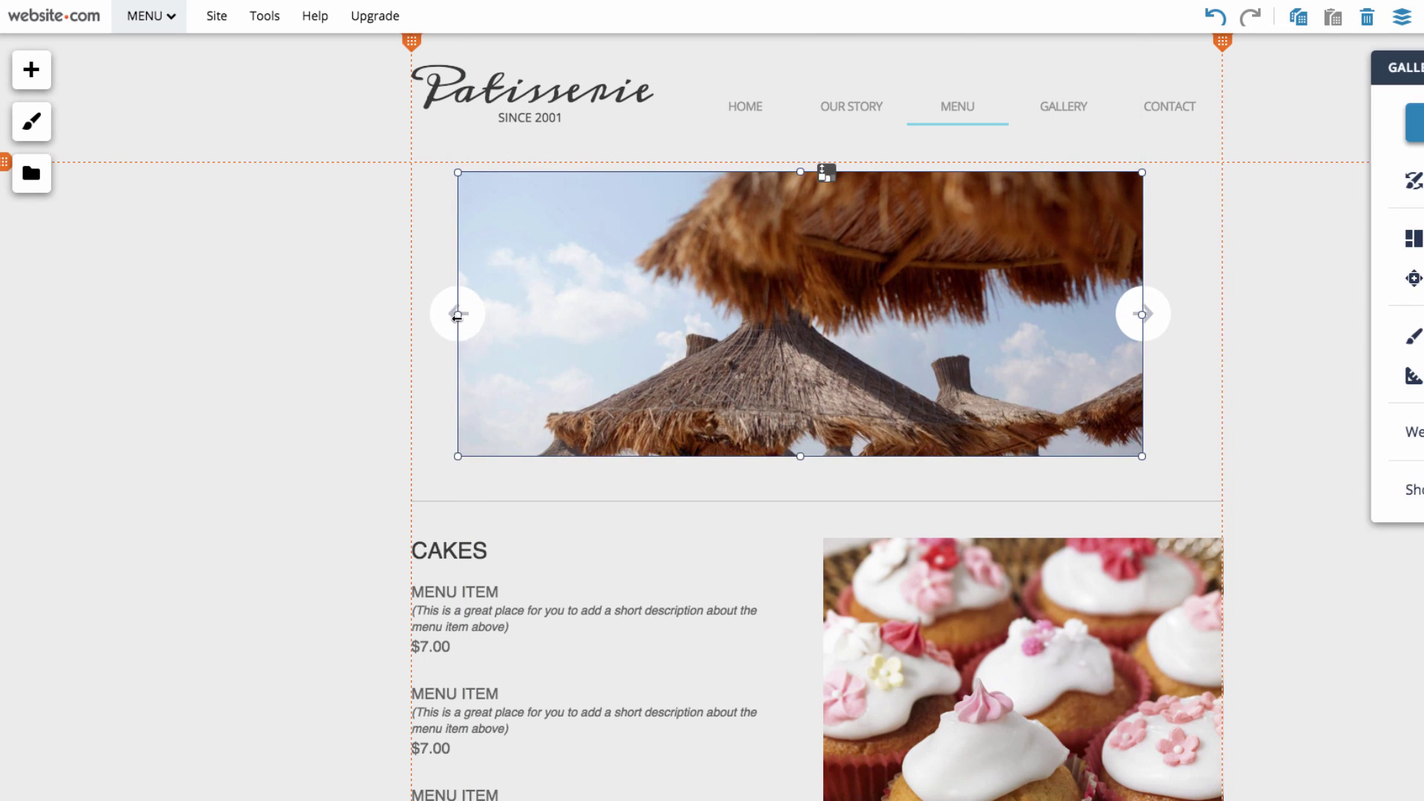
pyautogui.moveTo(457, 313); pyautogui.dragTo(483, 318)
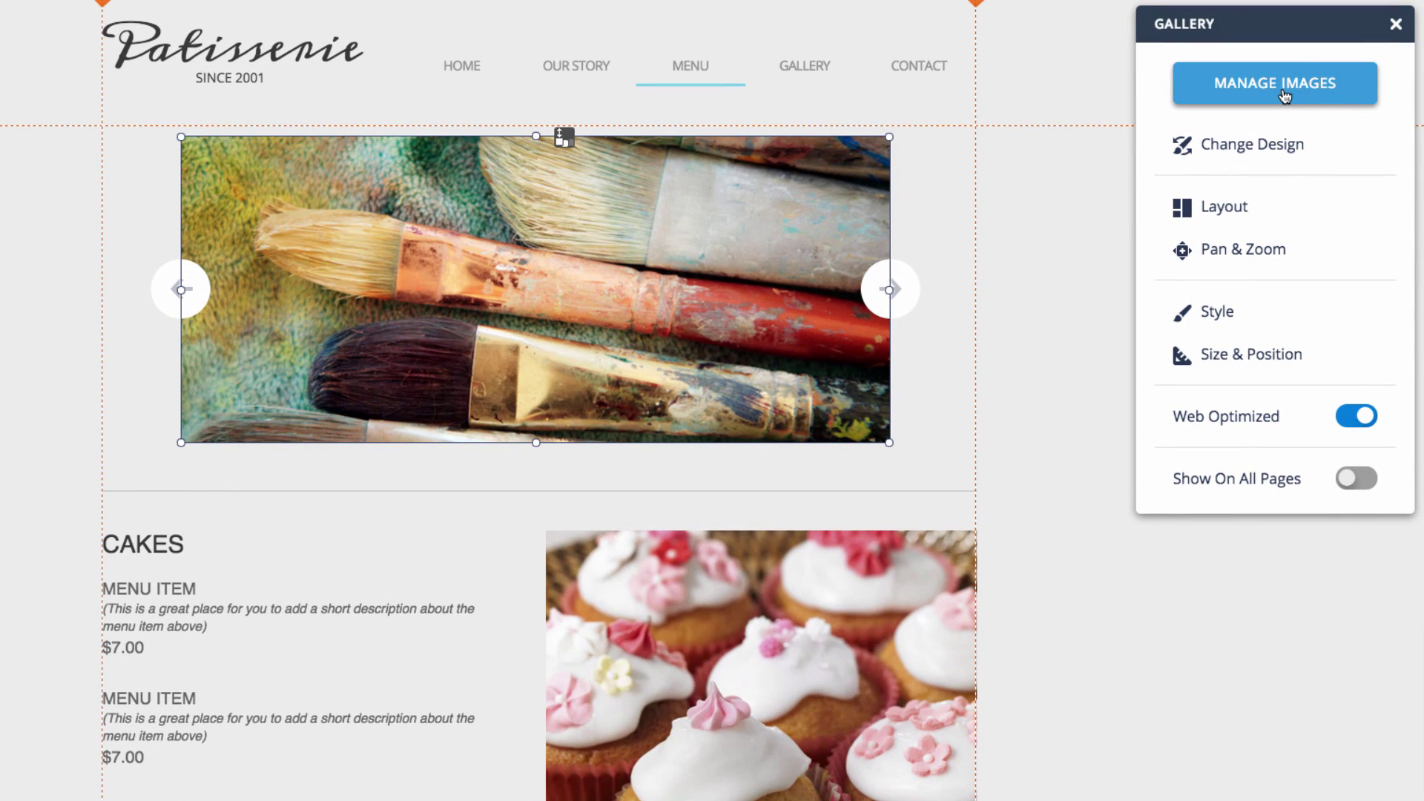
# Step: Remove the brushes, coffee and beach sample pictures from the slideshow's image list
pyautogui.click(1284, 87)
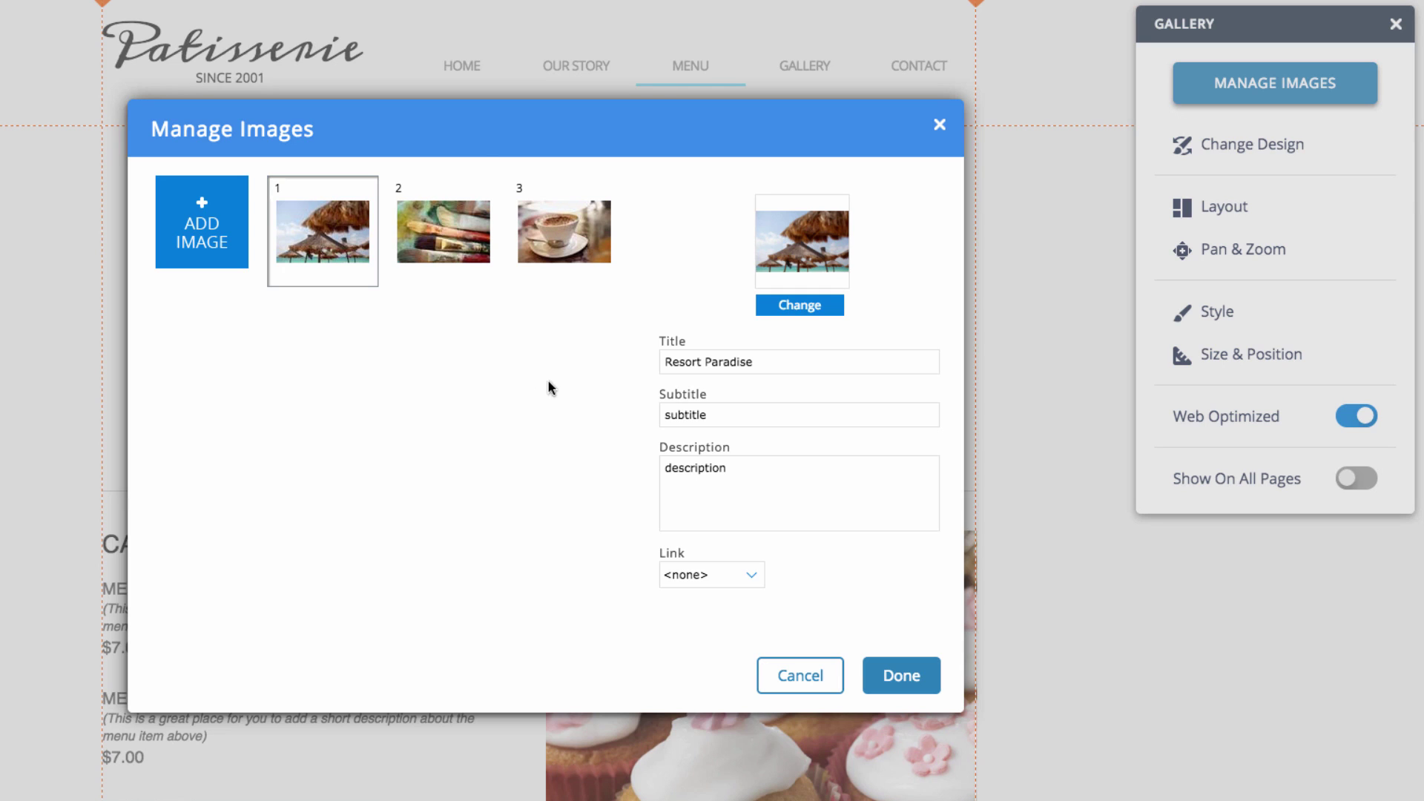
pyautogui.moveTo(443, 248); pyautogui.dragTo(324, 246)
pyautogui.moveTo(546, 239)
pyautogui.mouseDown()
pyautogui.moveTo(425, 244)
pyautogui.moveTo(428, 256)
pyautogui.mouseUp()
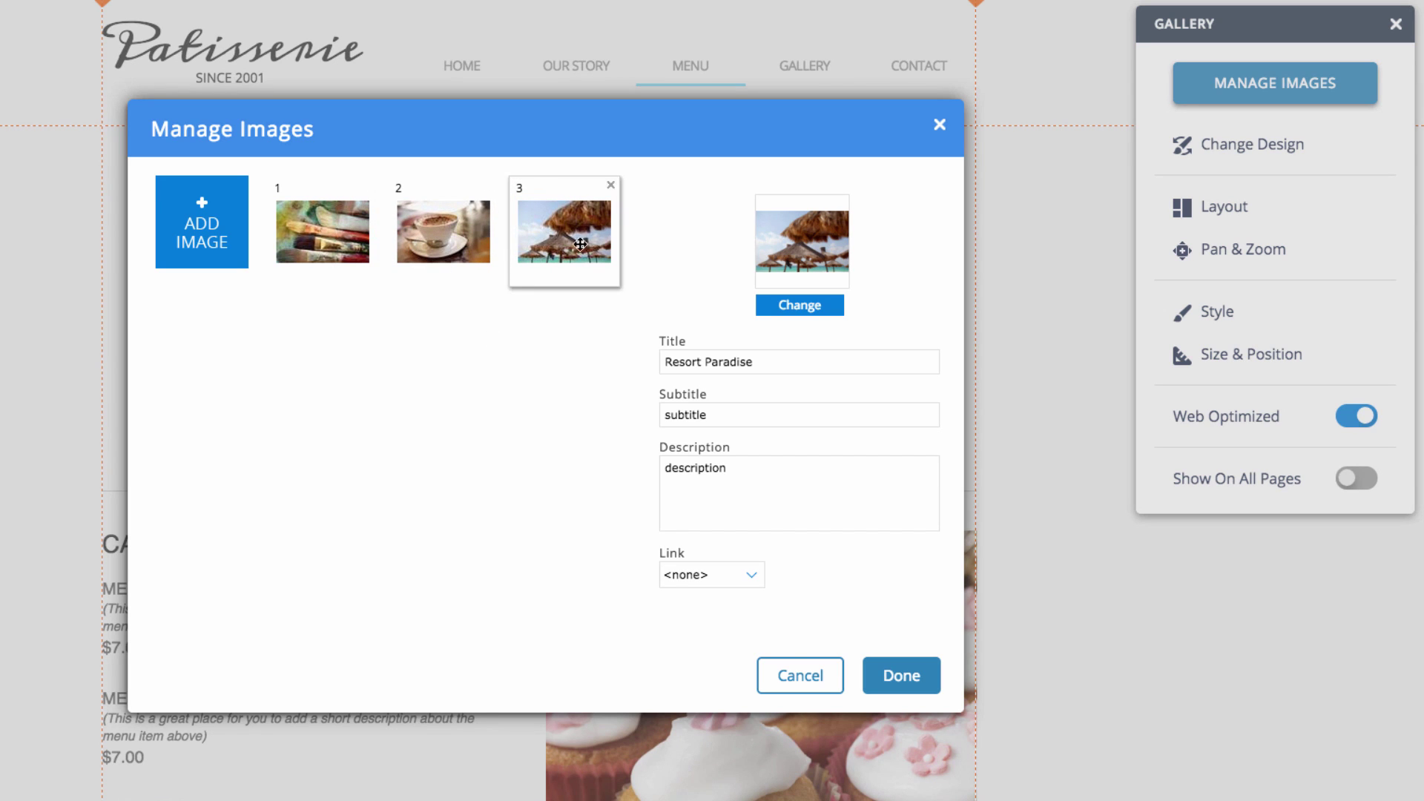
pyautogui.click(369, 185)
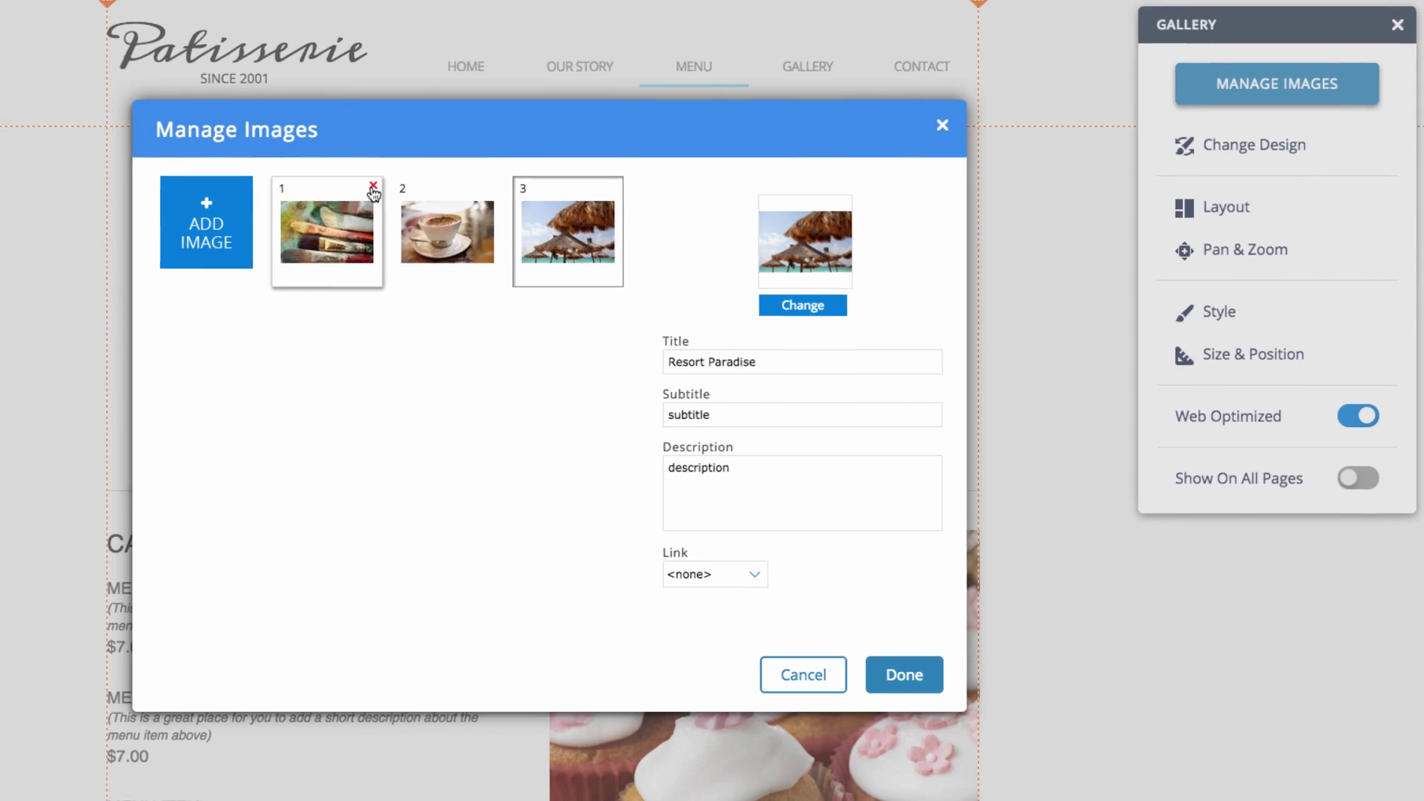
pyautogui.click(369, 185)
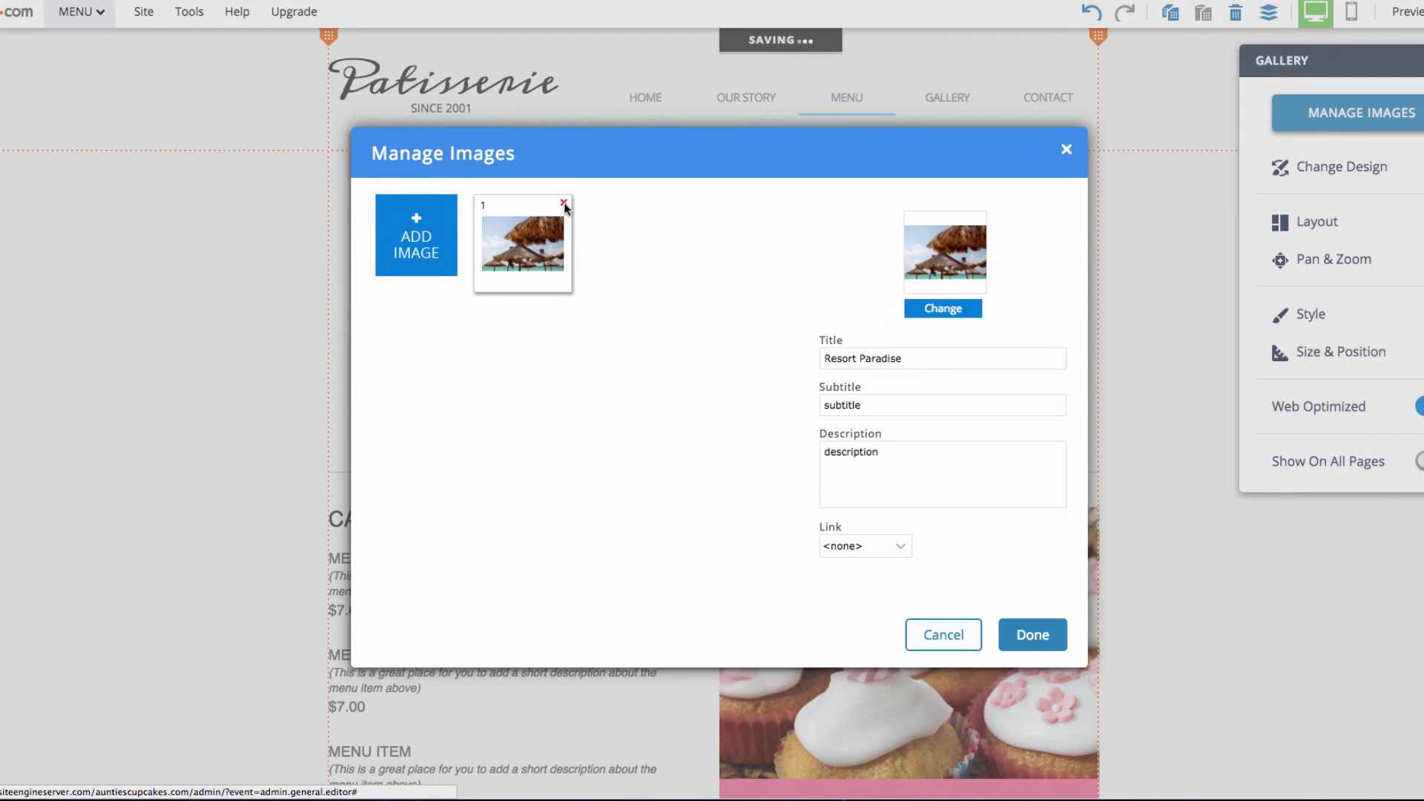
pyautogui.click(564, 204)
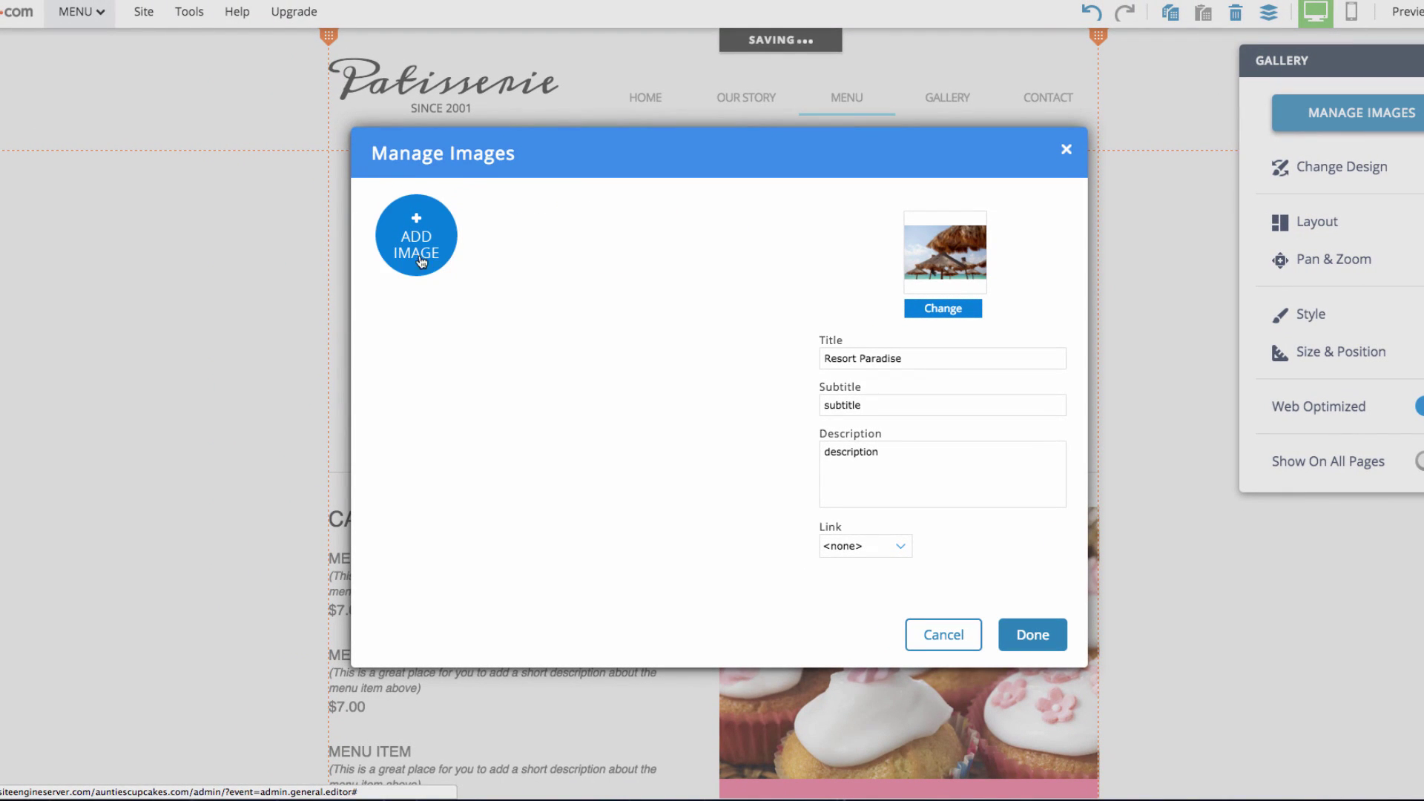
# Step: Add three Café & Restaurant stock coffee photos and the raspberry ice-cream photo to the slideshow
pyautogui.click(431, 247)
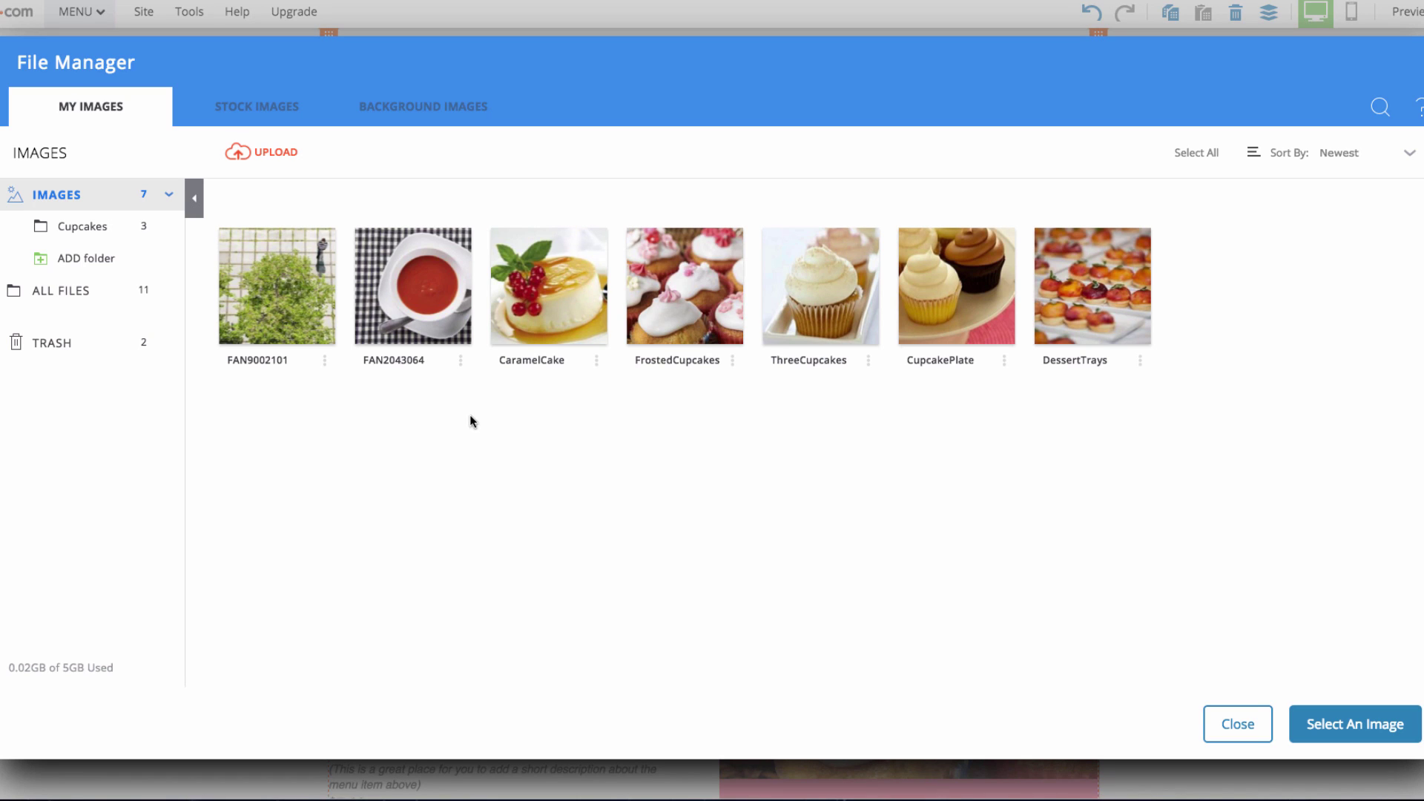
pyautogui.click(270, 118)
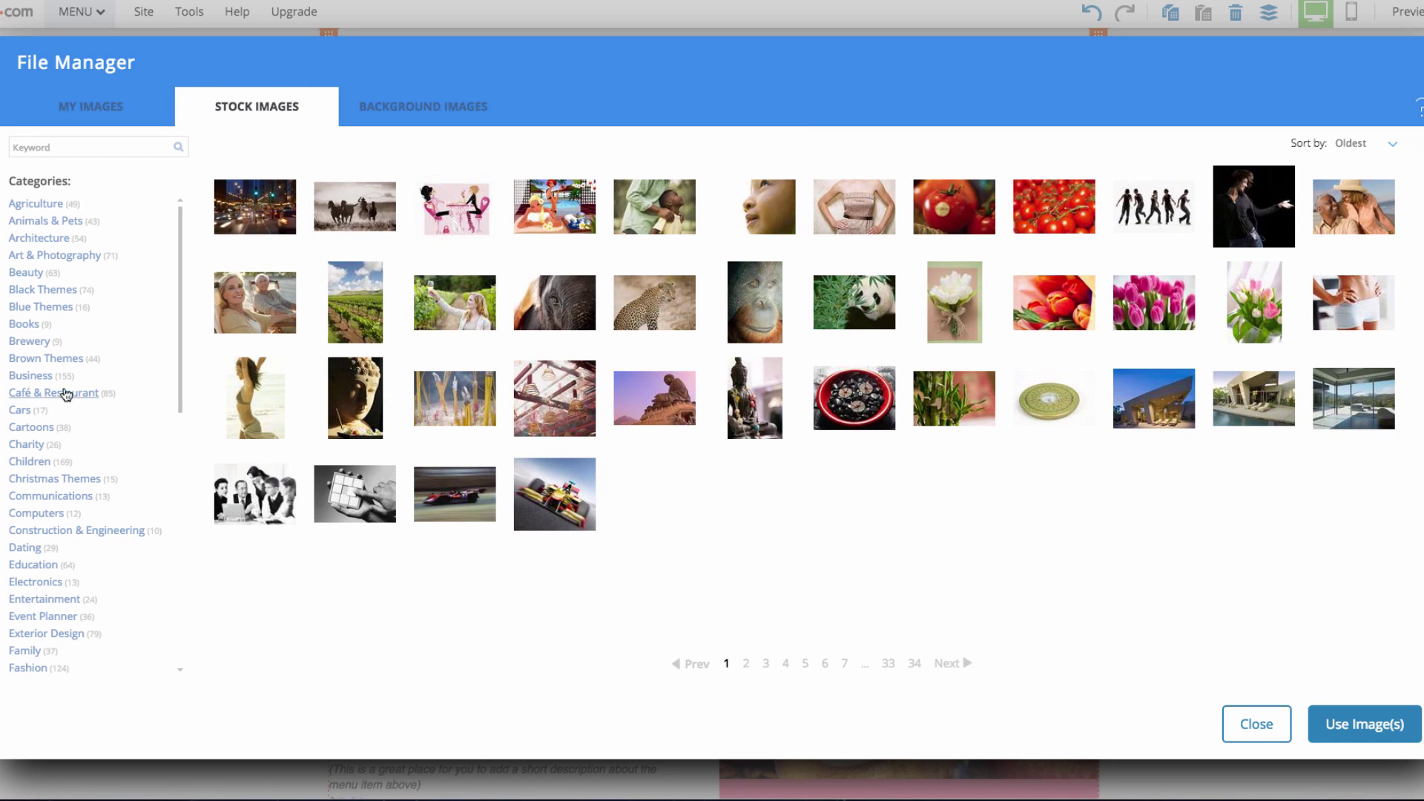
pyautogui.click(115, 393)
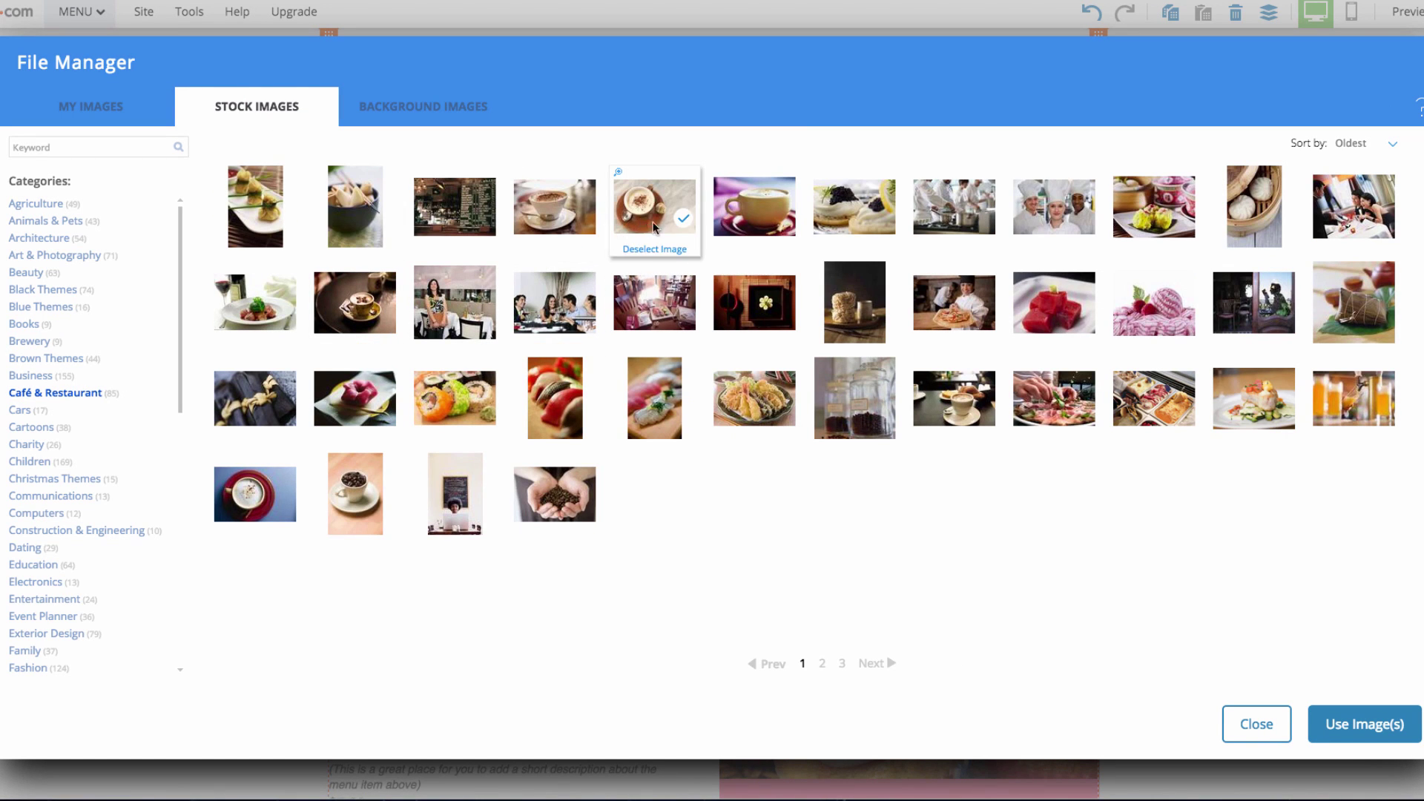
pyautogui.click(647, 222)
pyautogui.click(781, 221)
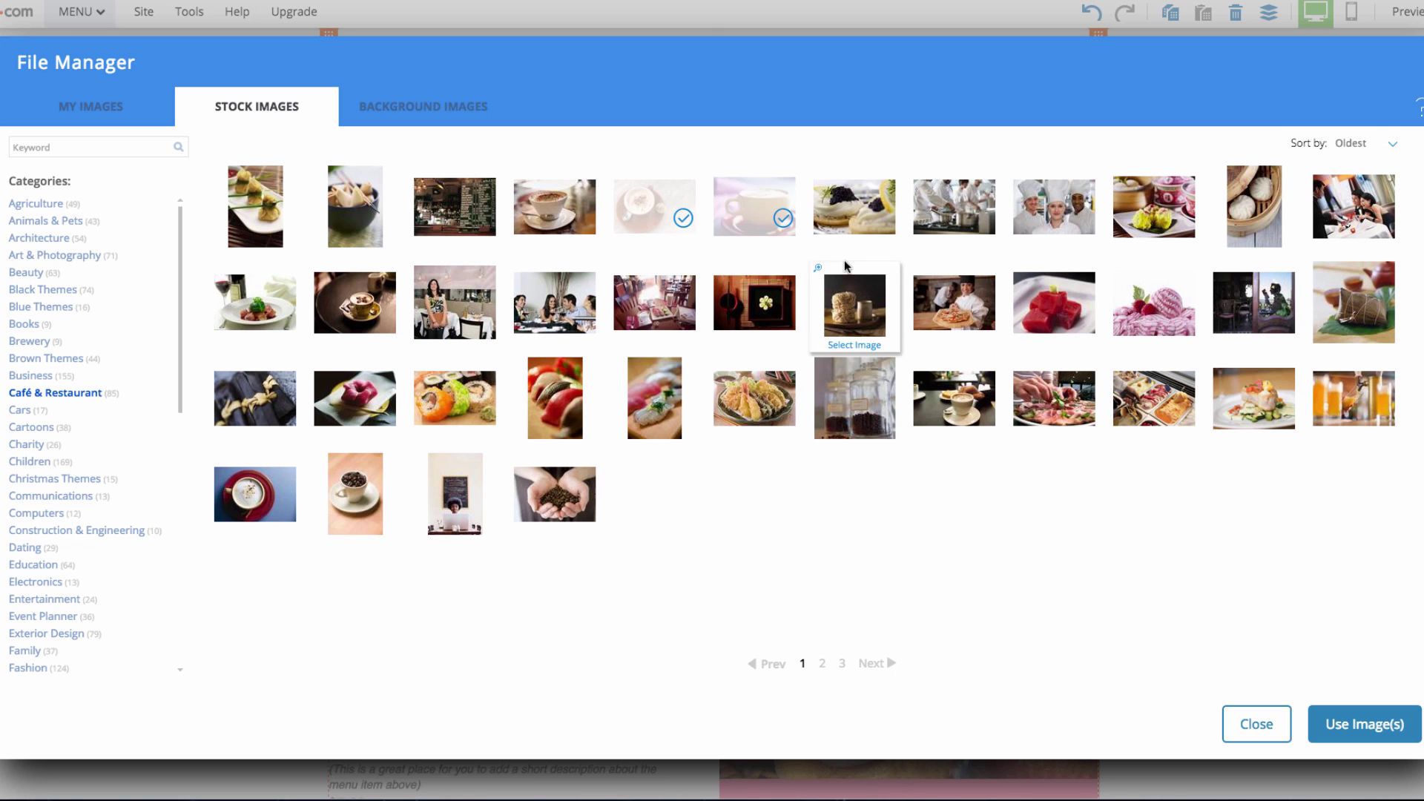
pyautogui.click(1150, 317)
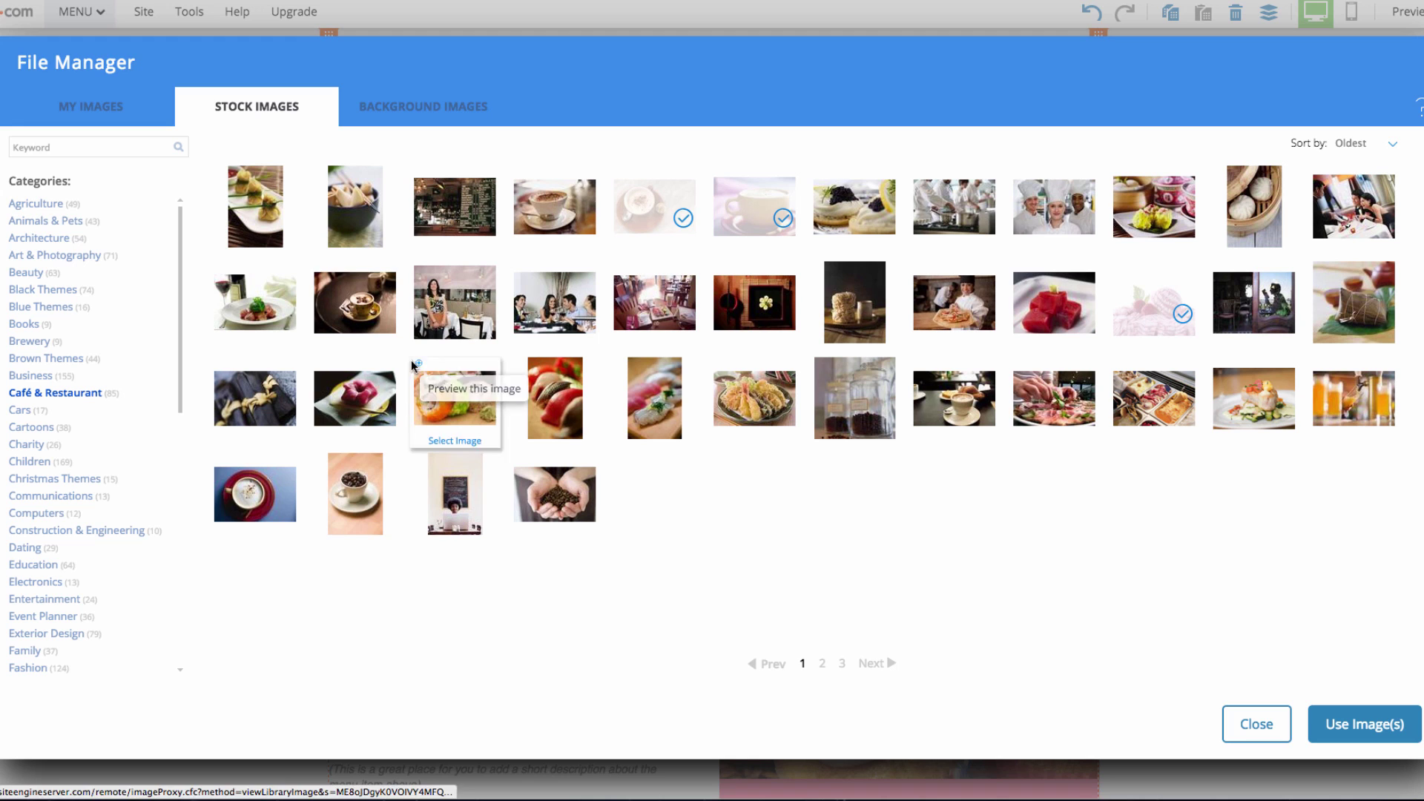
pyautogui.click(385, 331)
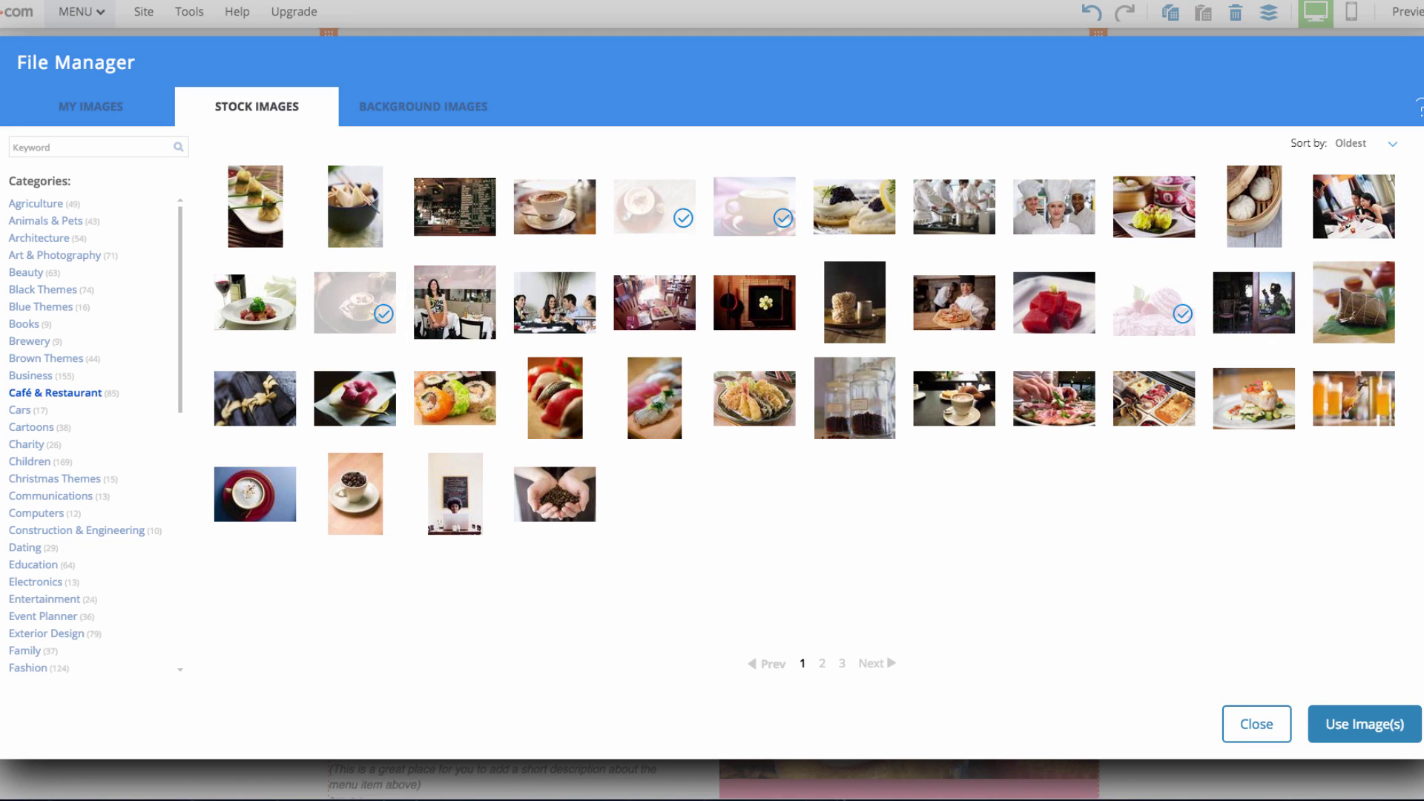
pyautogui.click(1385, 723)
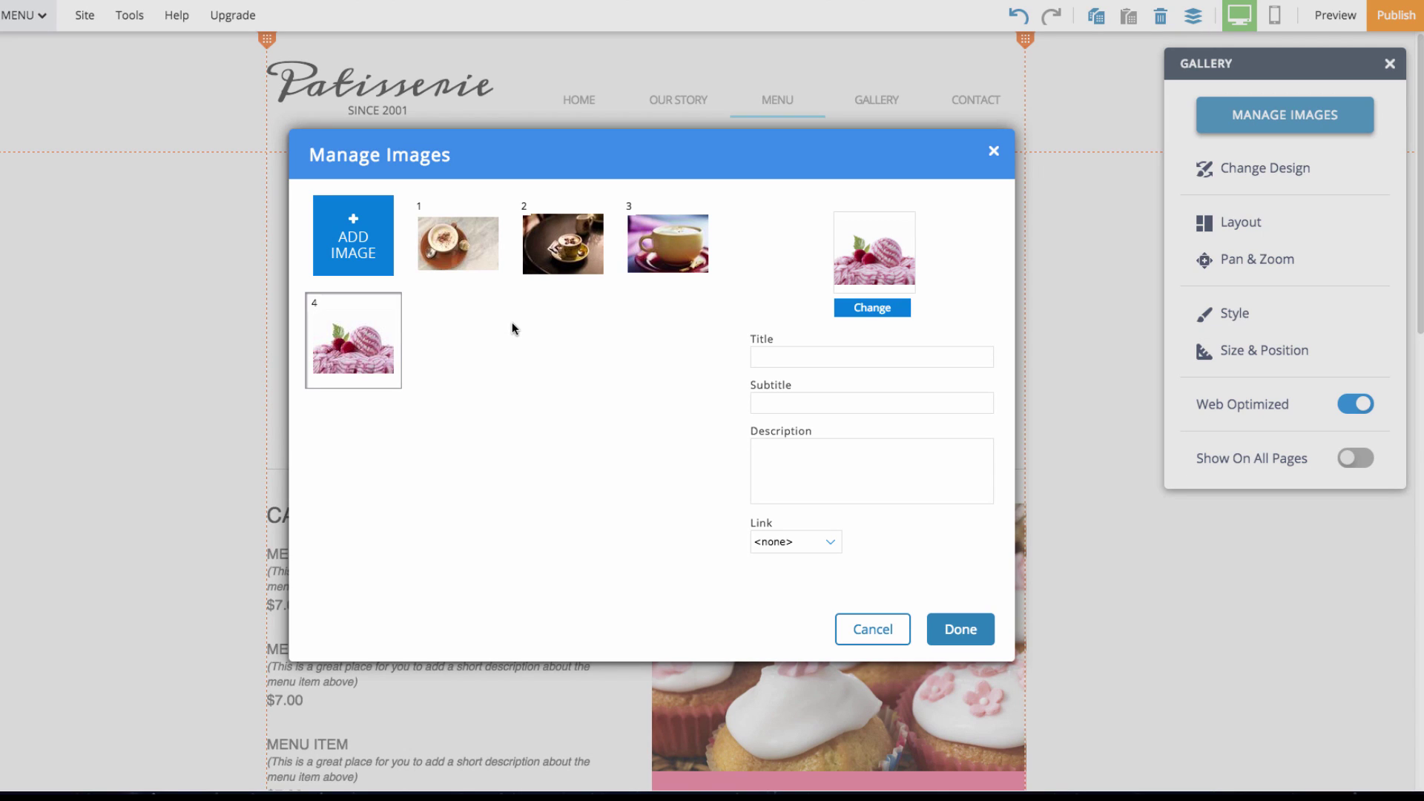
# Step: Move the ice-cream photo into third place, confirm the order, and browse the gallery designs
pyautogui.moveTo(354, 341); pyautogui.dragTo(591, 251)
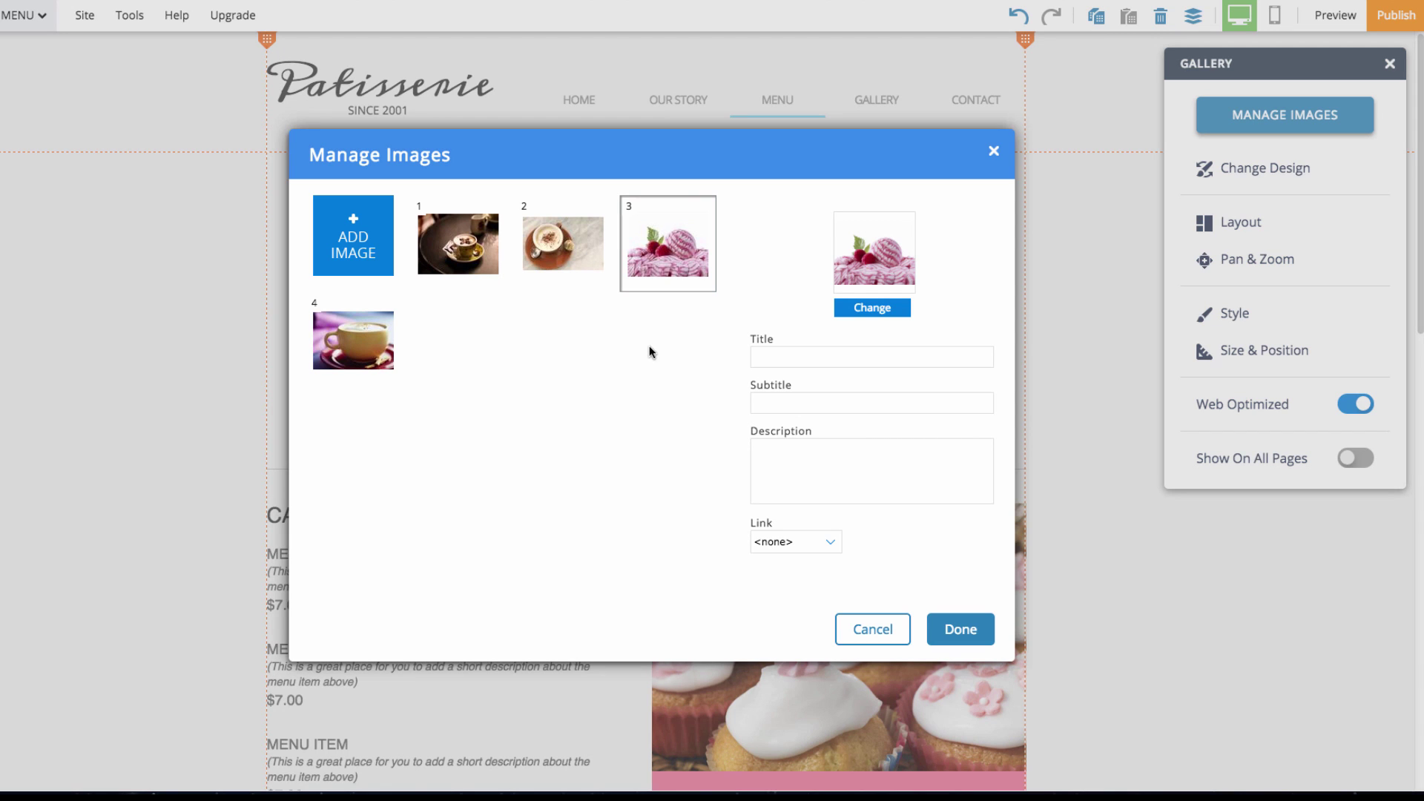
pyautogui.click(973, 635)
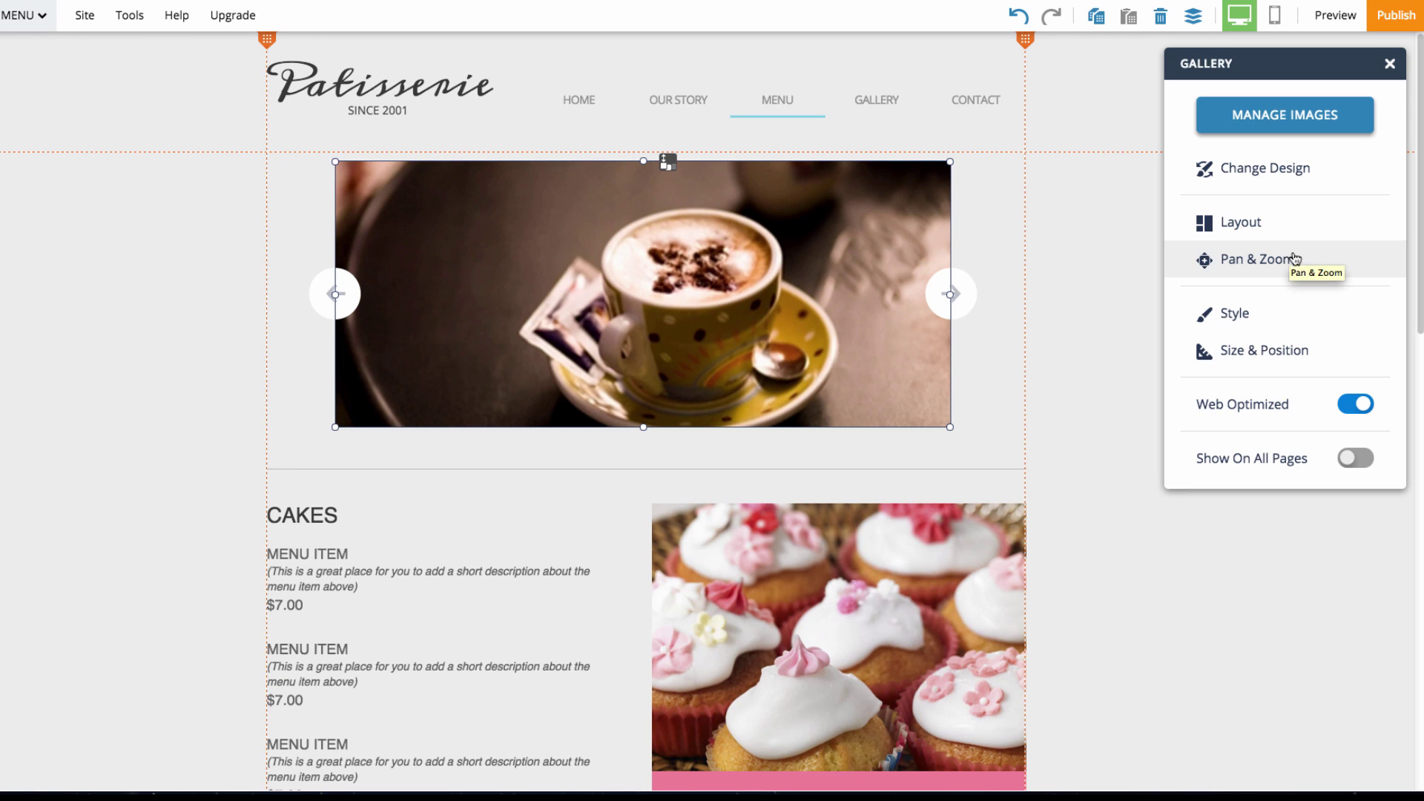
pyautogui.click(1274, 178)
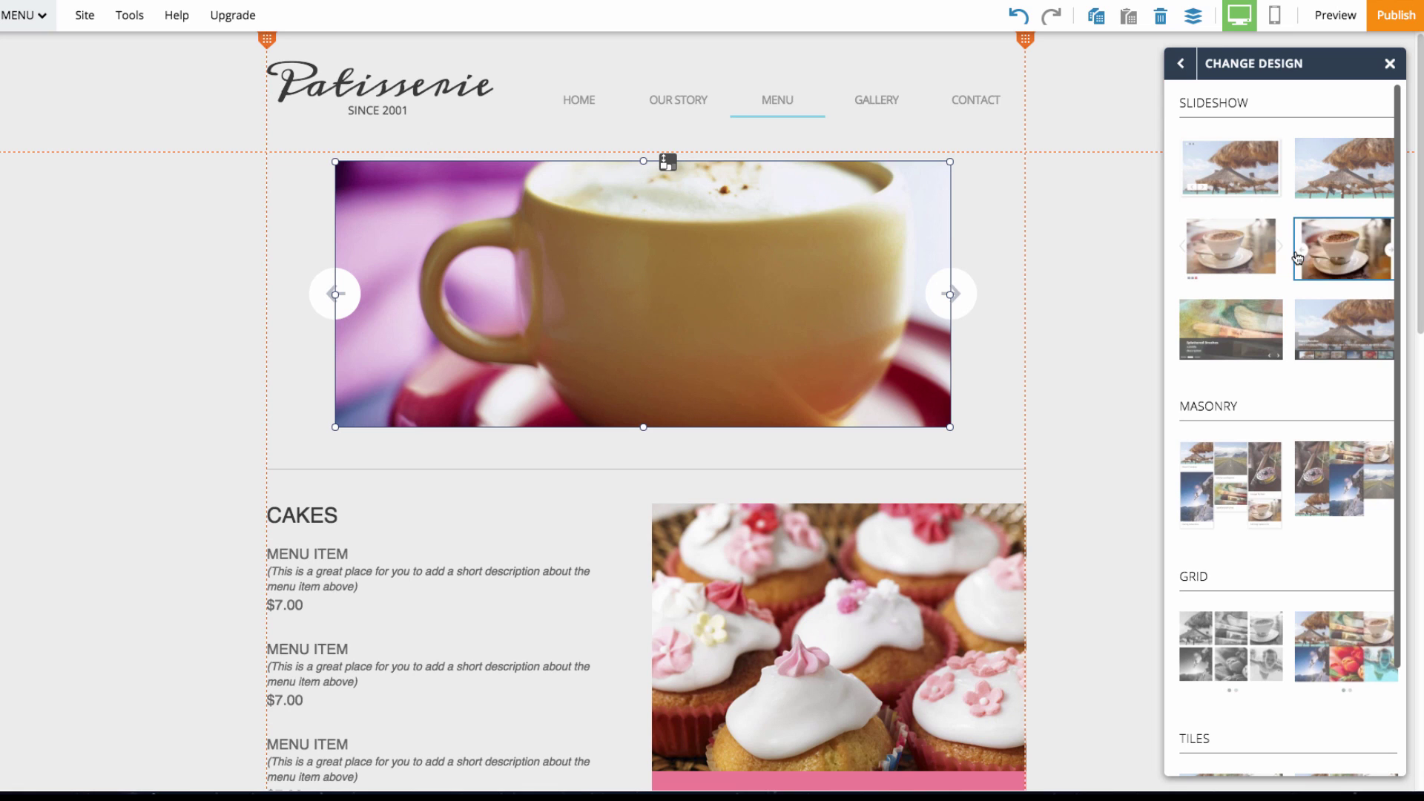
pyautogui.click(1180, 63)
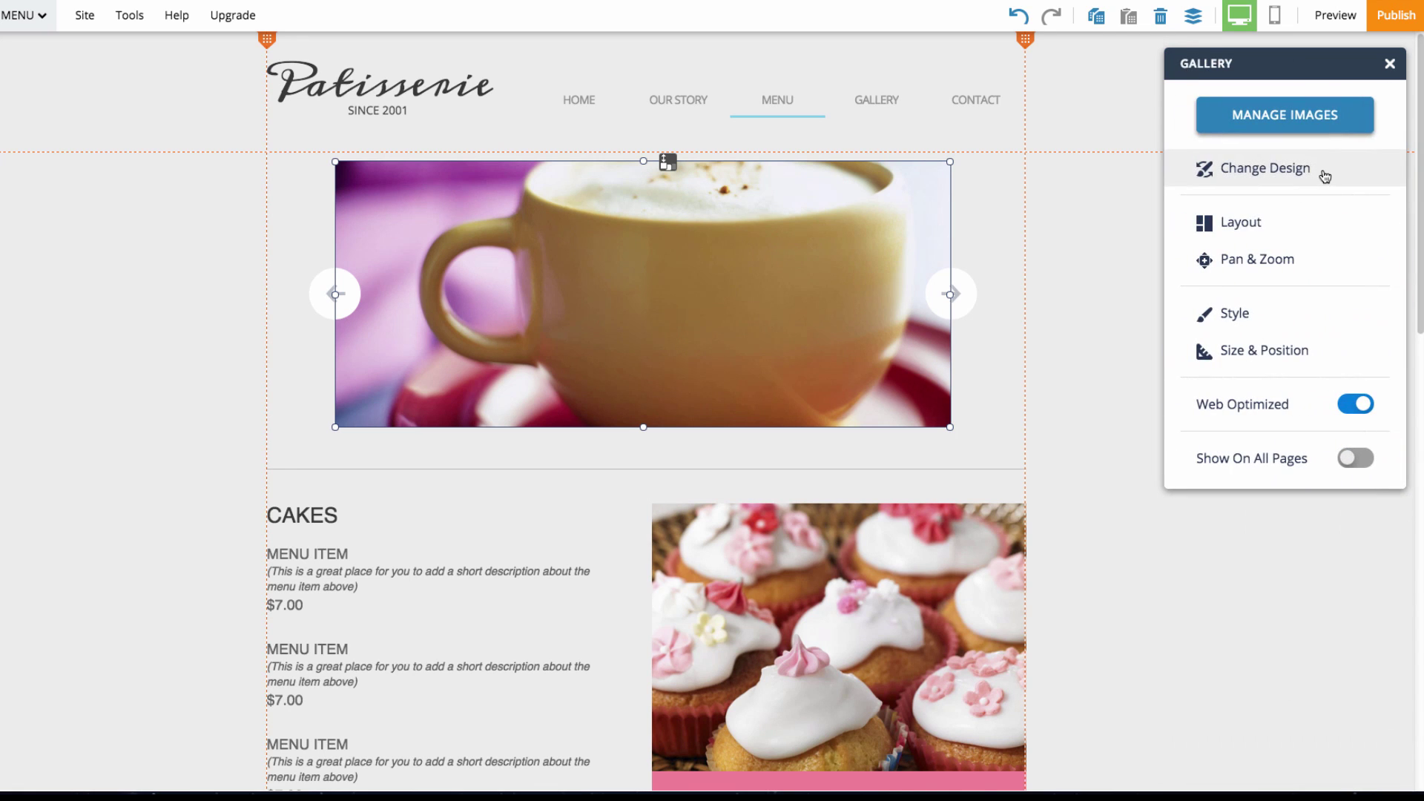
# Step: Keep the cross fade transition and set the slide interval to 5 seconds
pyautogui.click(1259, 223)
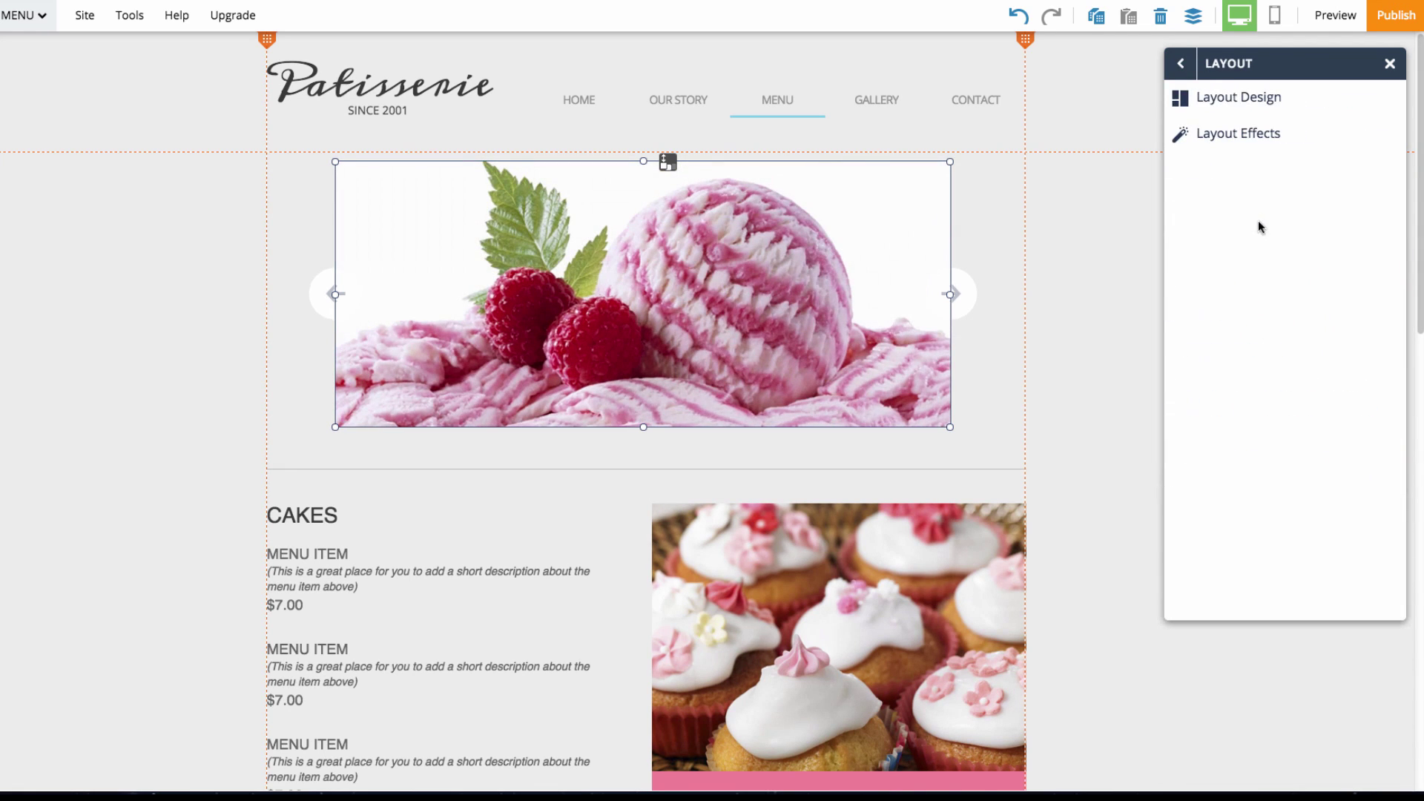
pyautogui.click(1251, 99)
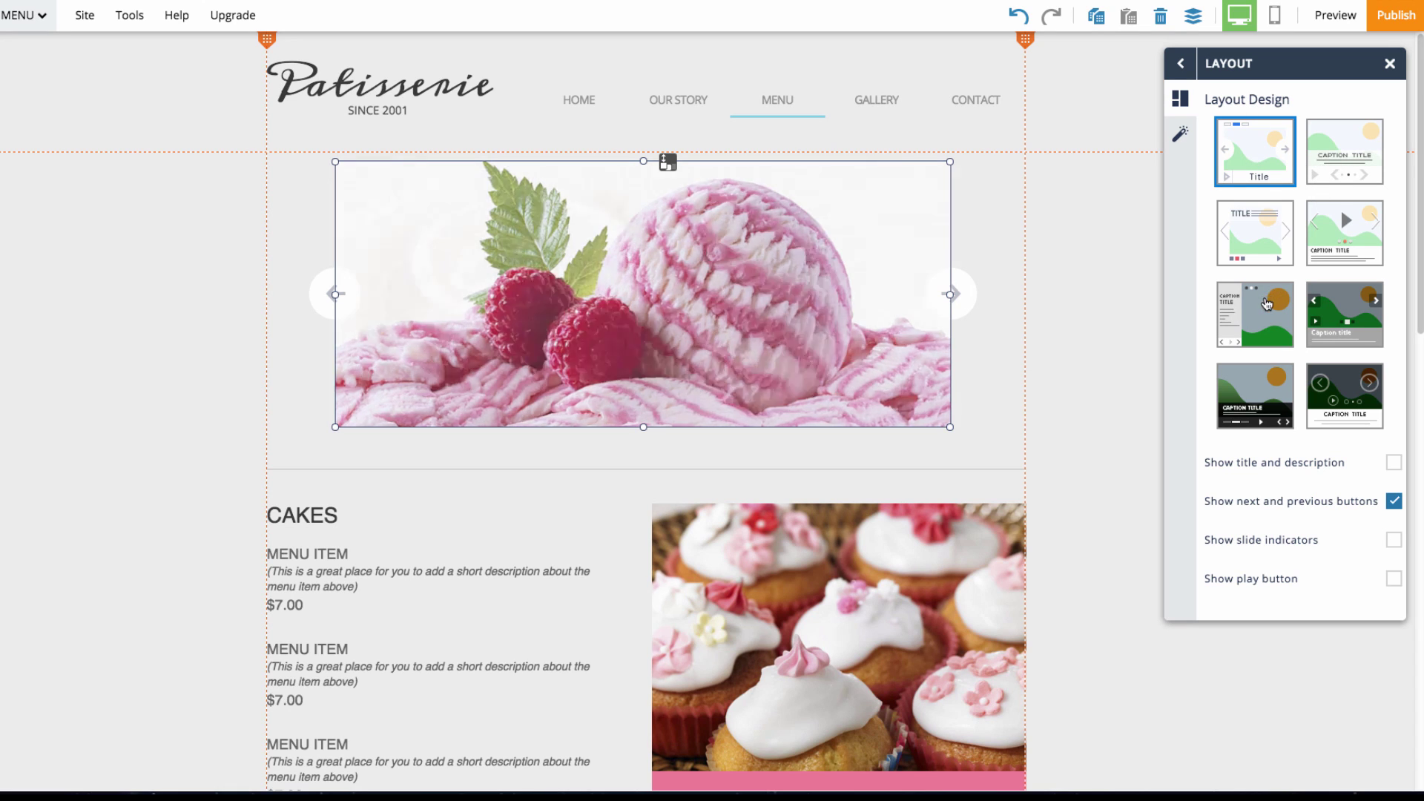
pyautogui.click(1180, 135)
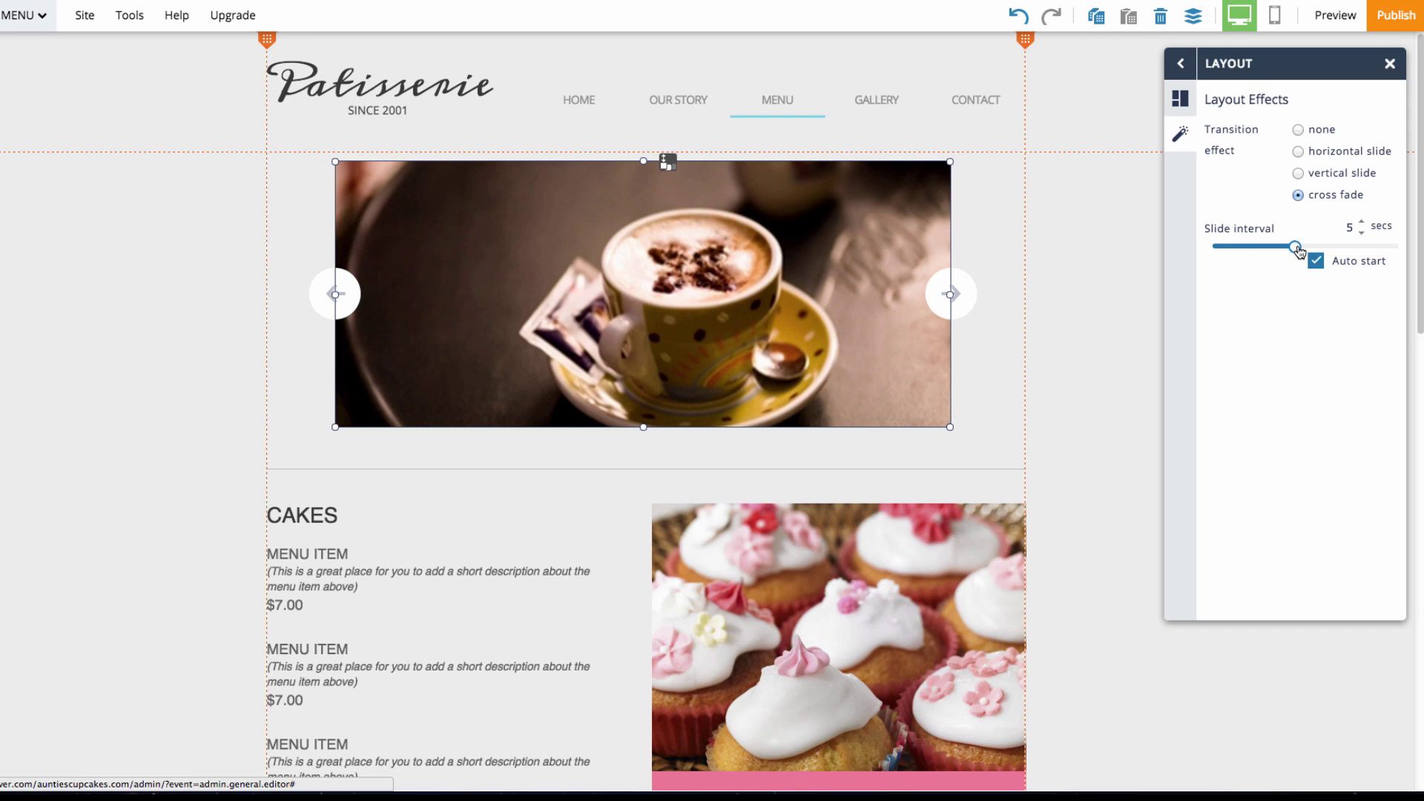
pyautogui.moveTo(1298, 250); pyautogui.dragTo(1243, 259)
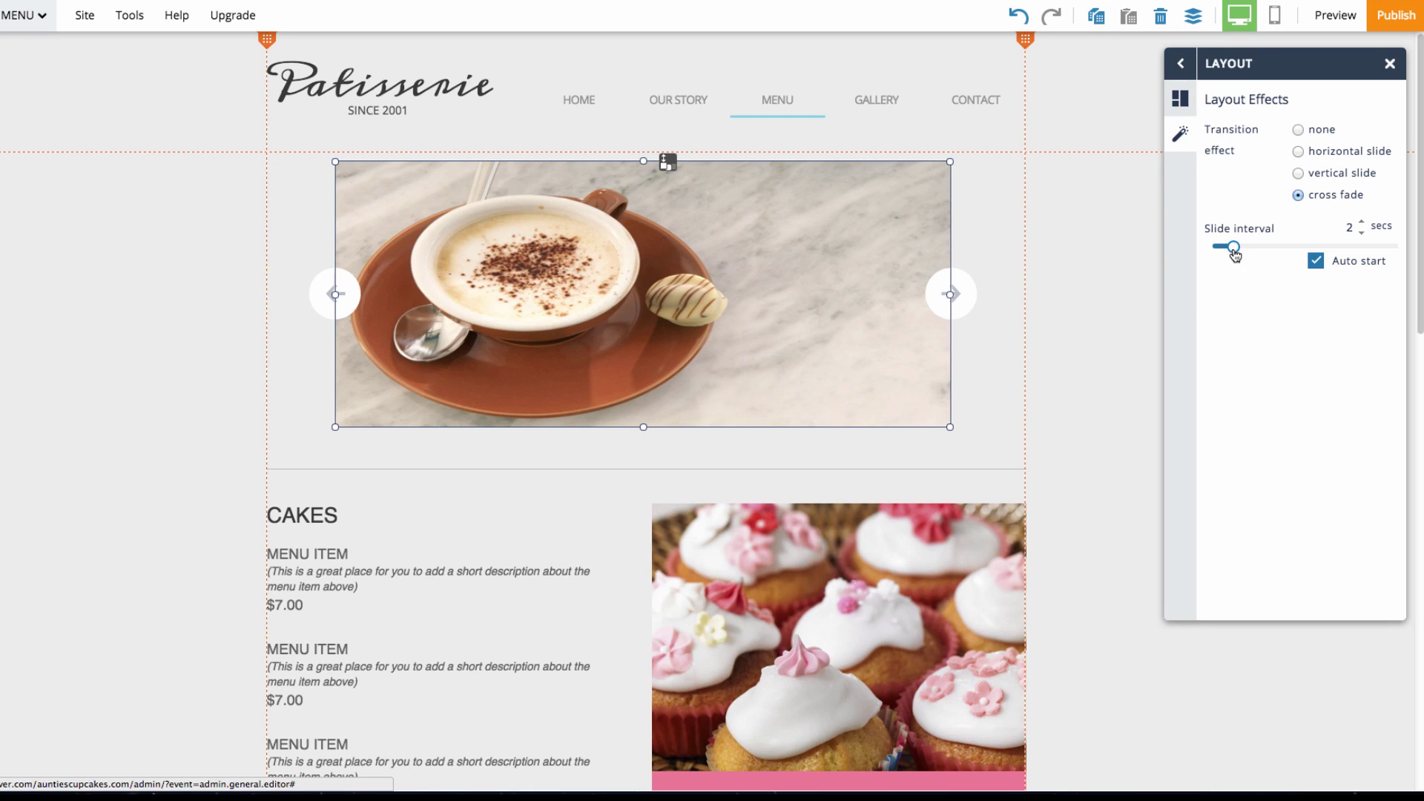
pyautogui.moveTo(1233, 248); pyautogui.dragTo(1259, 254)
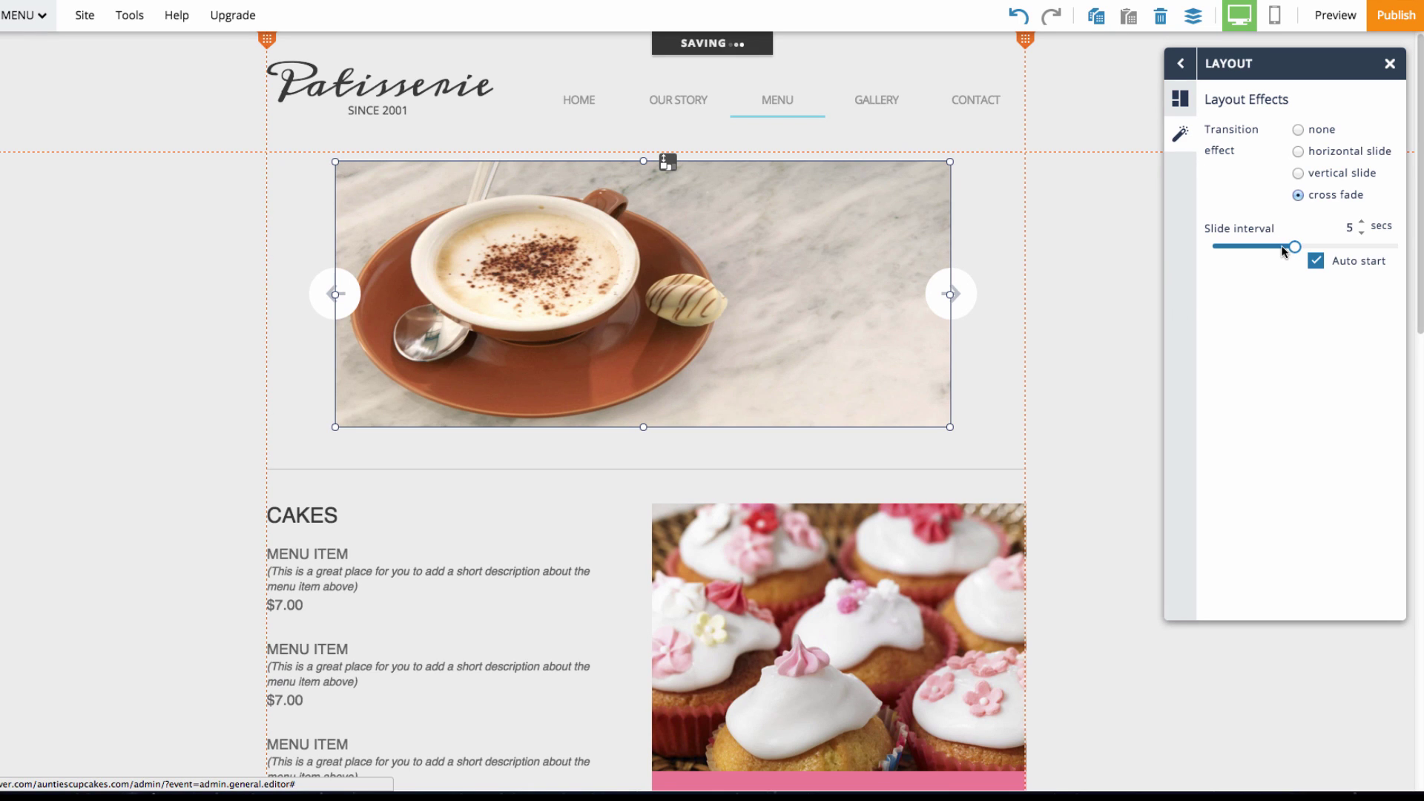
pyautogui.click(1181, 64)
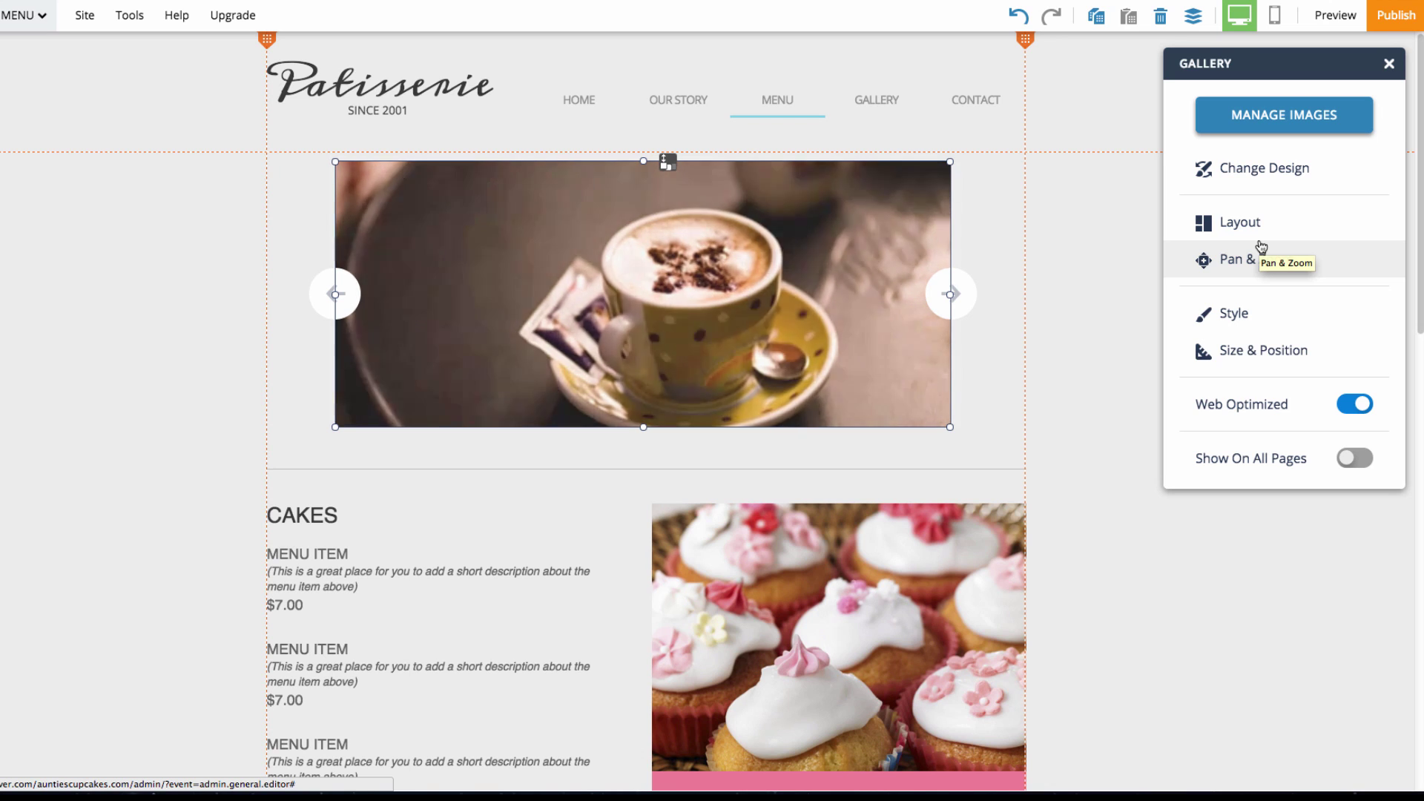
# Step: Open the slideshow gallery's Style panel with Fonts, Border and Shadow options
pyautogui.click(1261, 314)
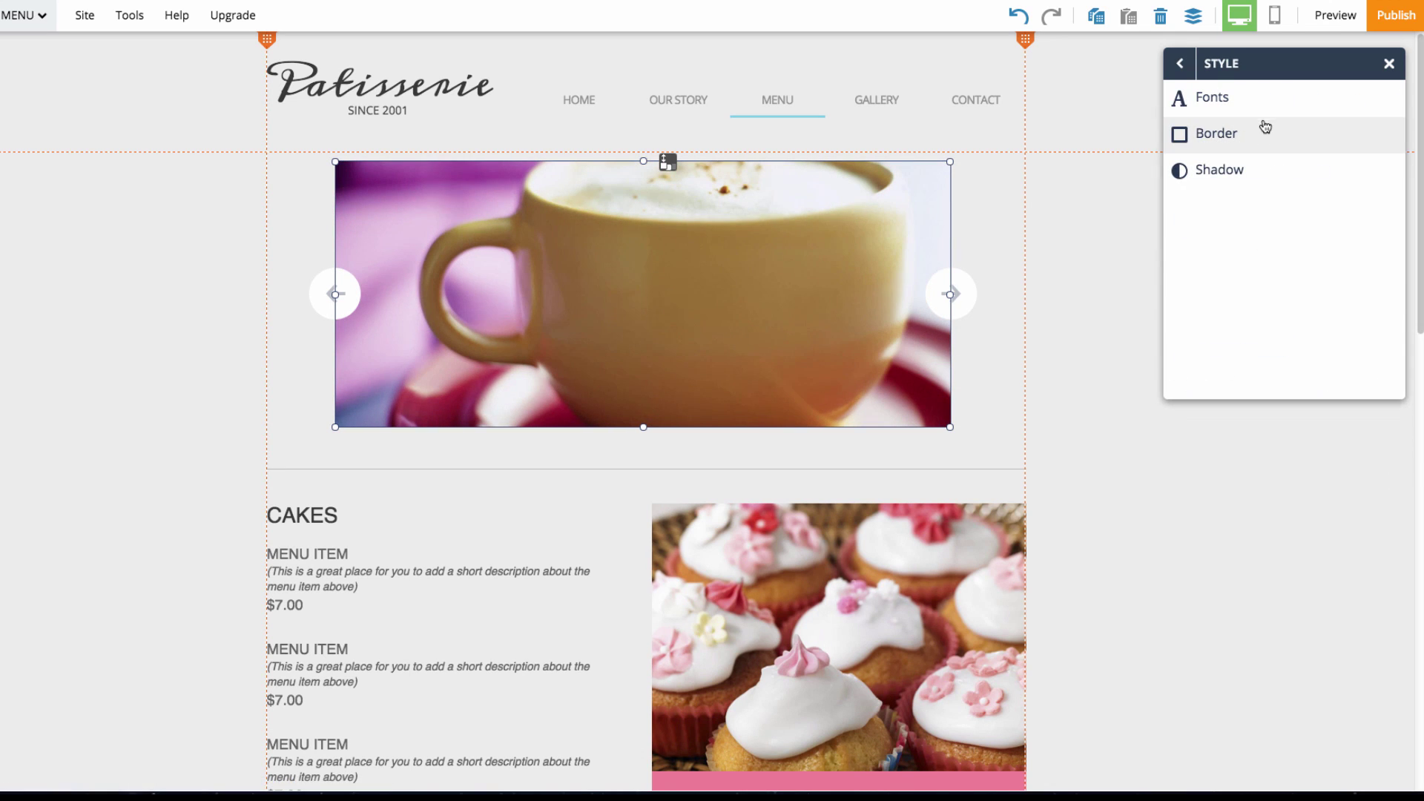